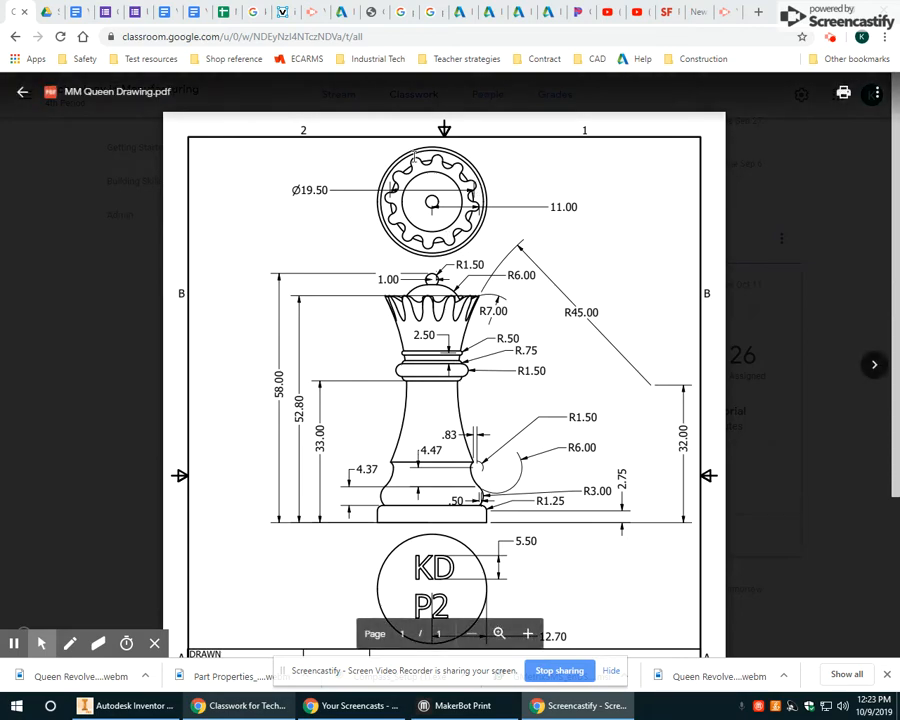
# Switch to Autodesk Inventor and create a work plane parallel to the XZ Plane and tangent to the small ball on the queen's top
pyautogui.click(150, 710)
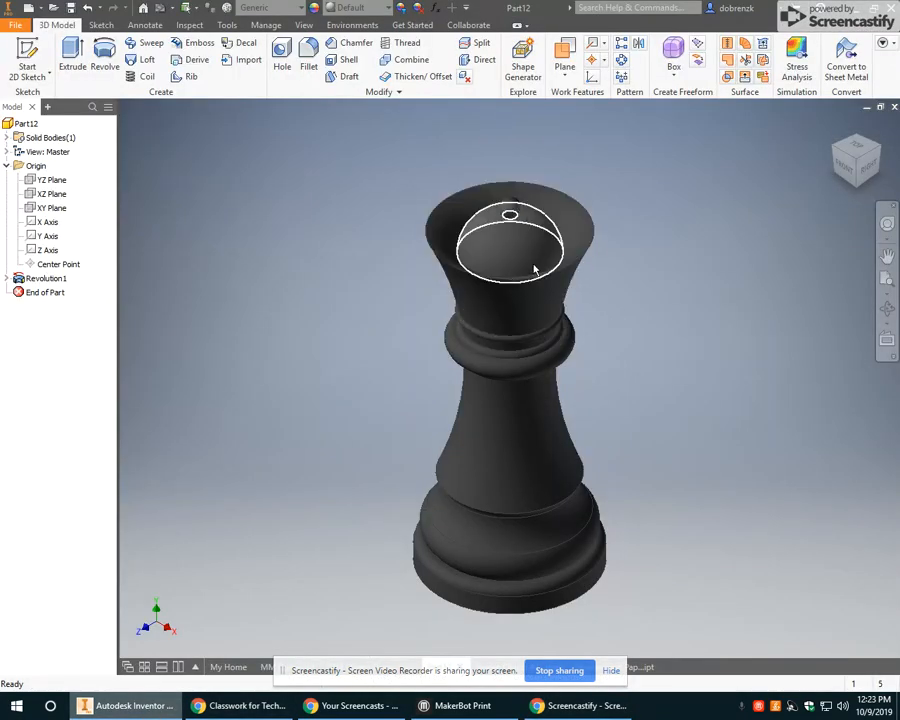
pyautogui.moveTo(596, 245); pyautogui.dragTo(522, 220, button='middle')
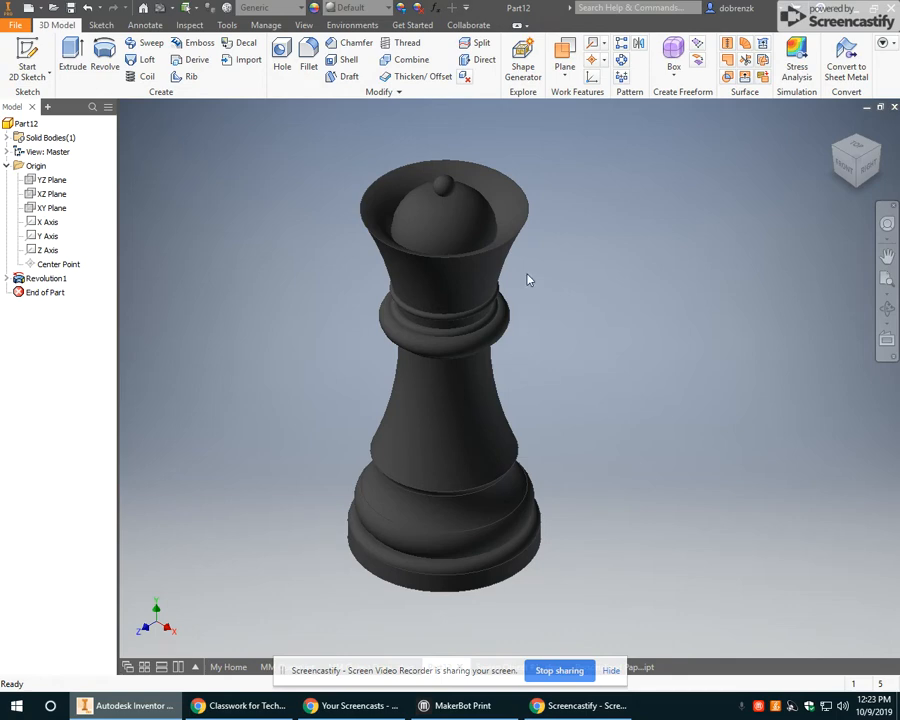
pyautogui.click(27, 55)
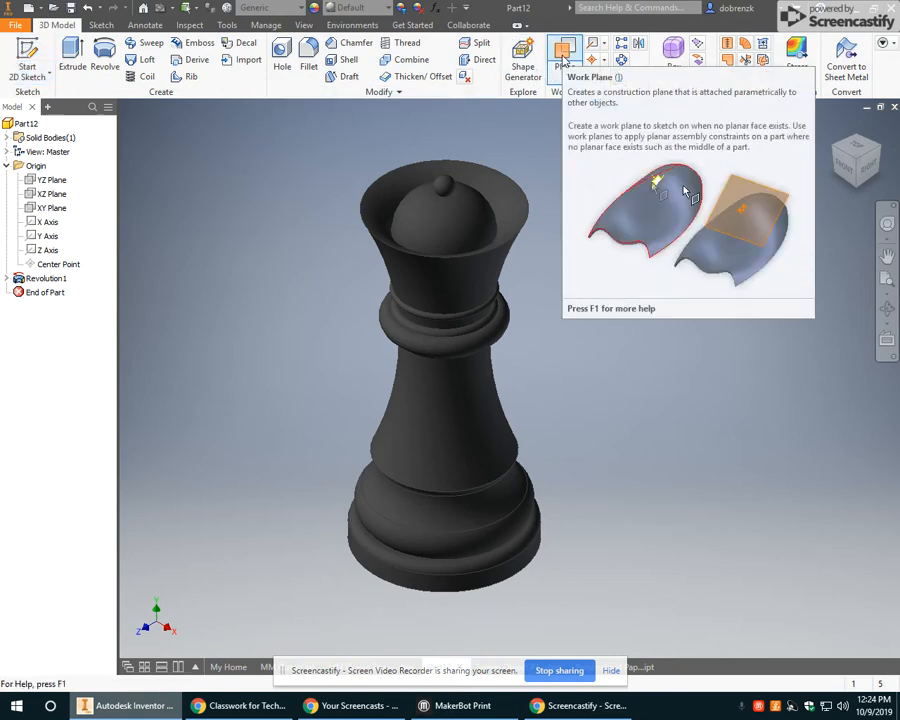
pyautogui.click(564, 68)
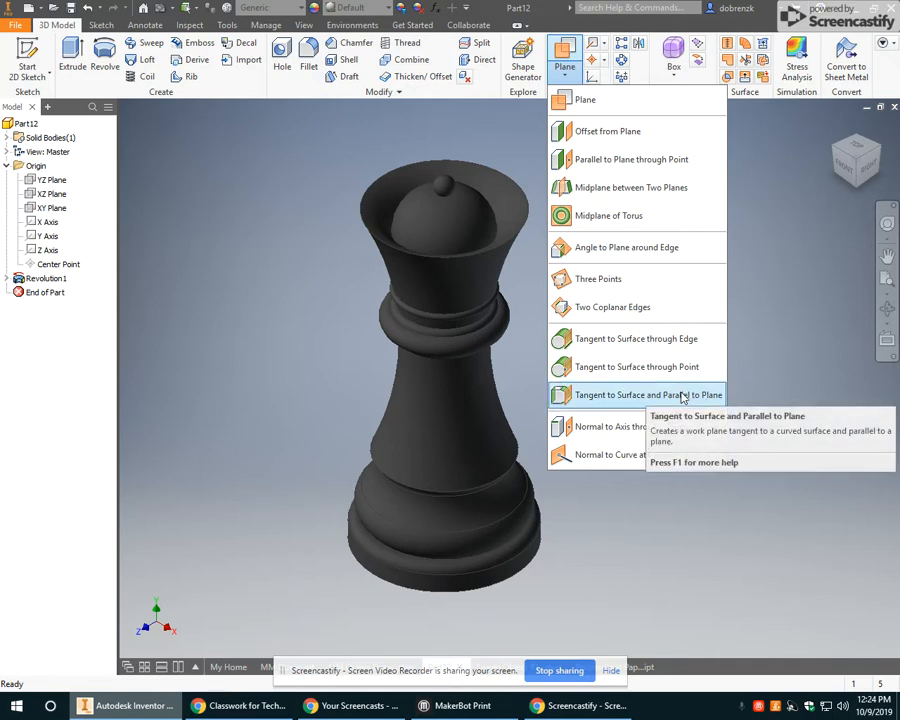
pyautogui.click(7, 165)
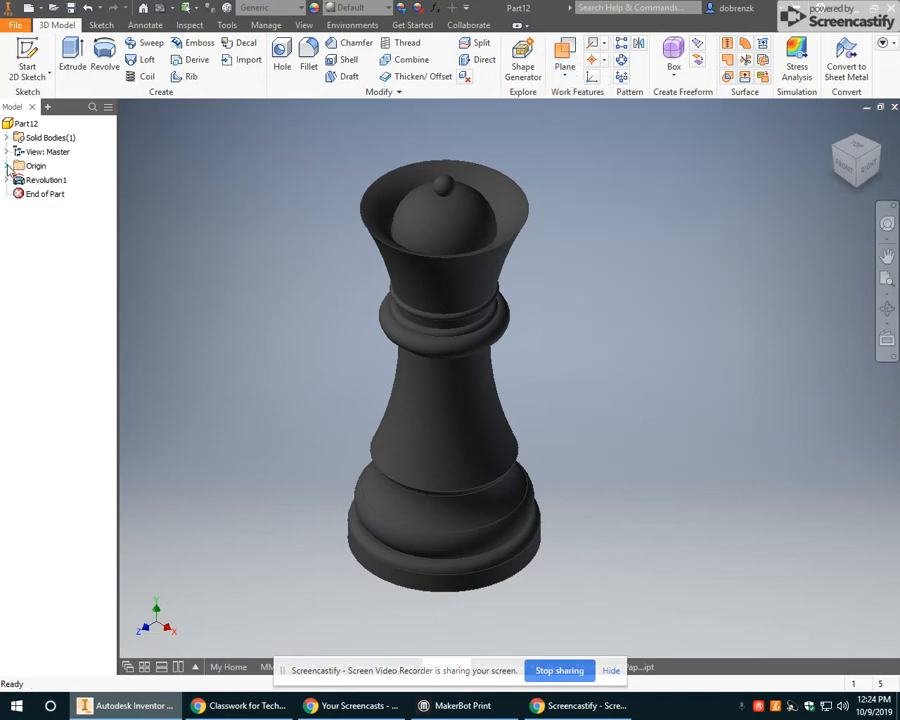
pyautogui.click(8, 166)
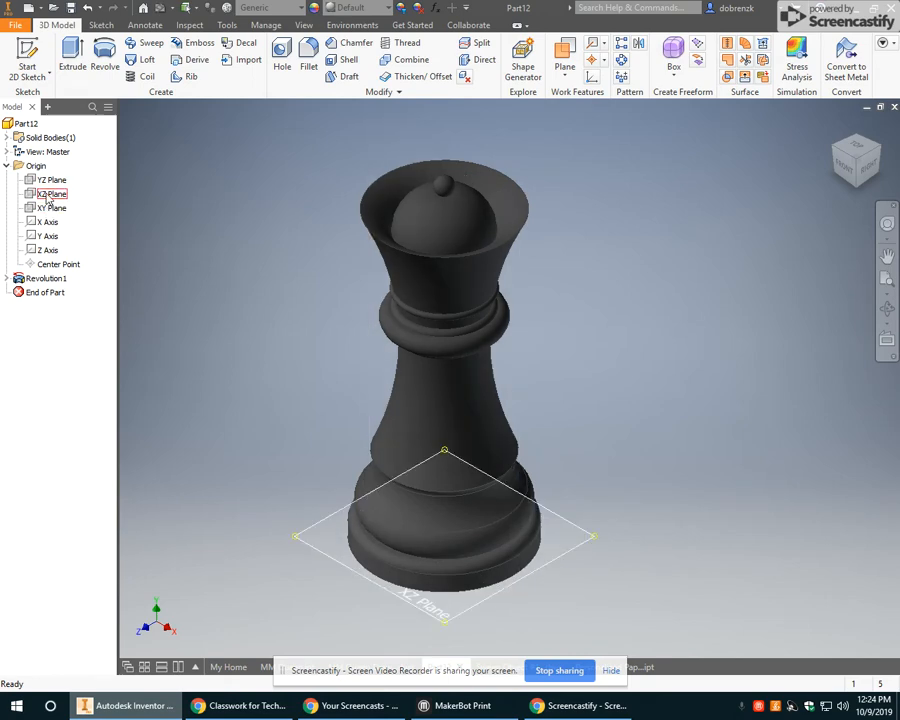
pyautogui.click(47, 196)
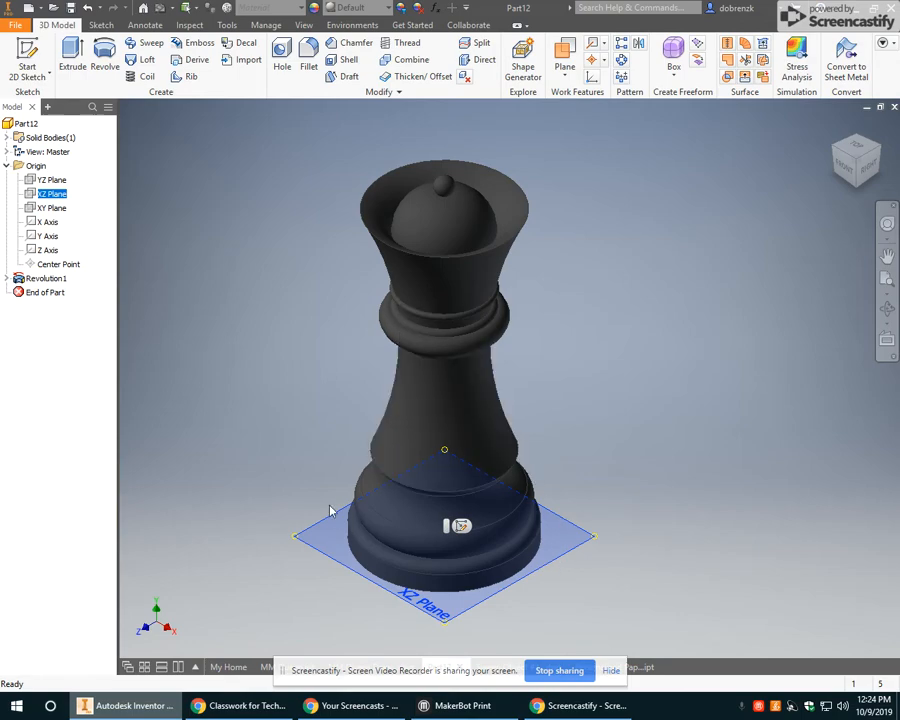
pyautogui.keyDown('shift'); pyautogui.moveTo(448, 580); pyautogui.dragTo(466, 497, button='middle'); pyautogui.keyUp('shift')
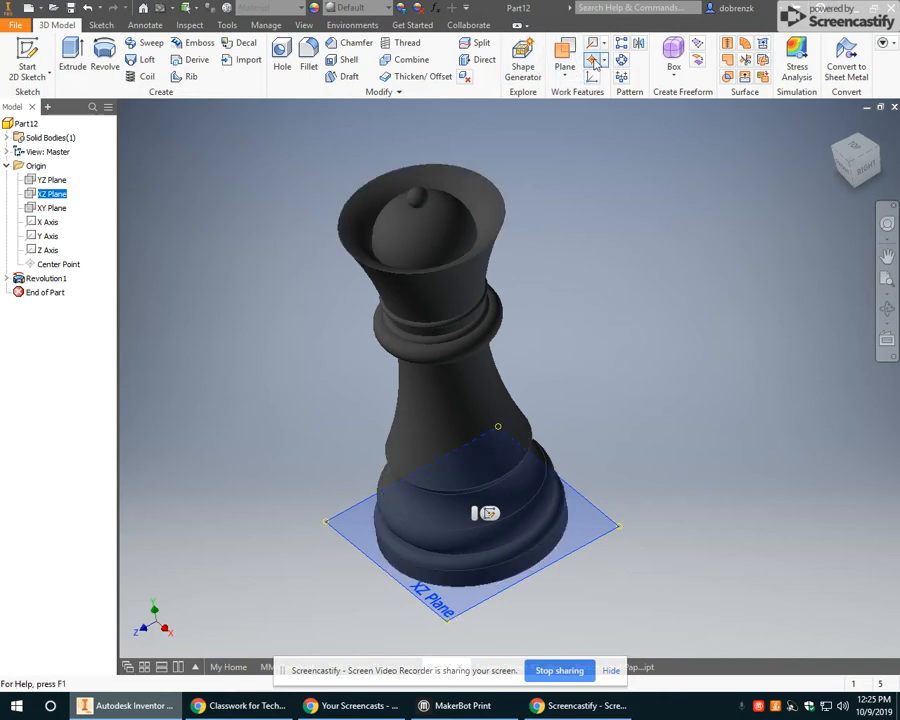
pyautogui.click(566, 76)
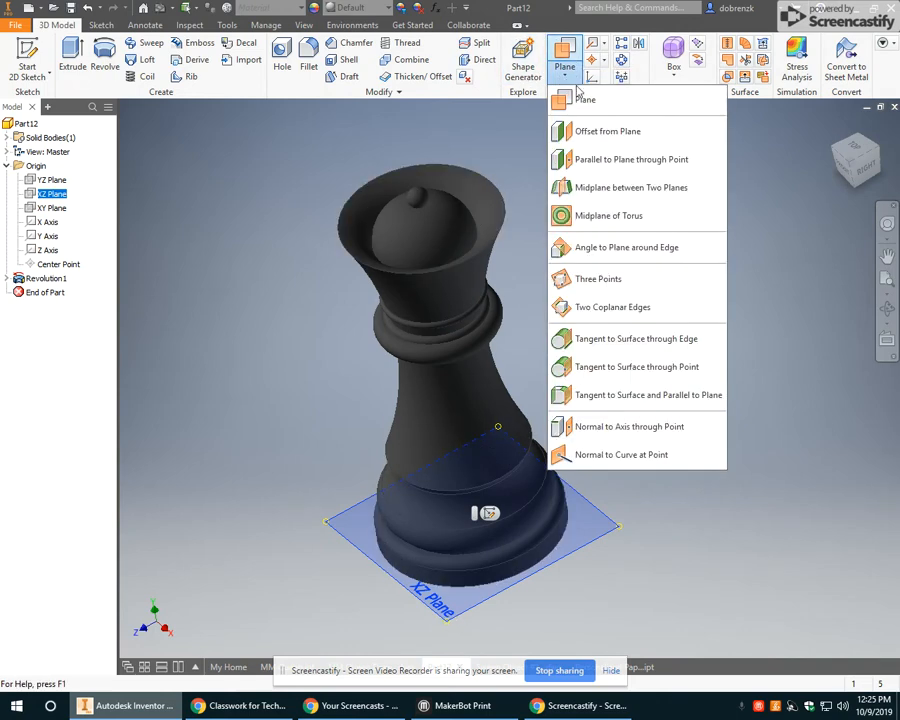
pyautogui.click(650, 396)
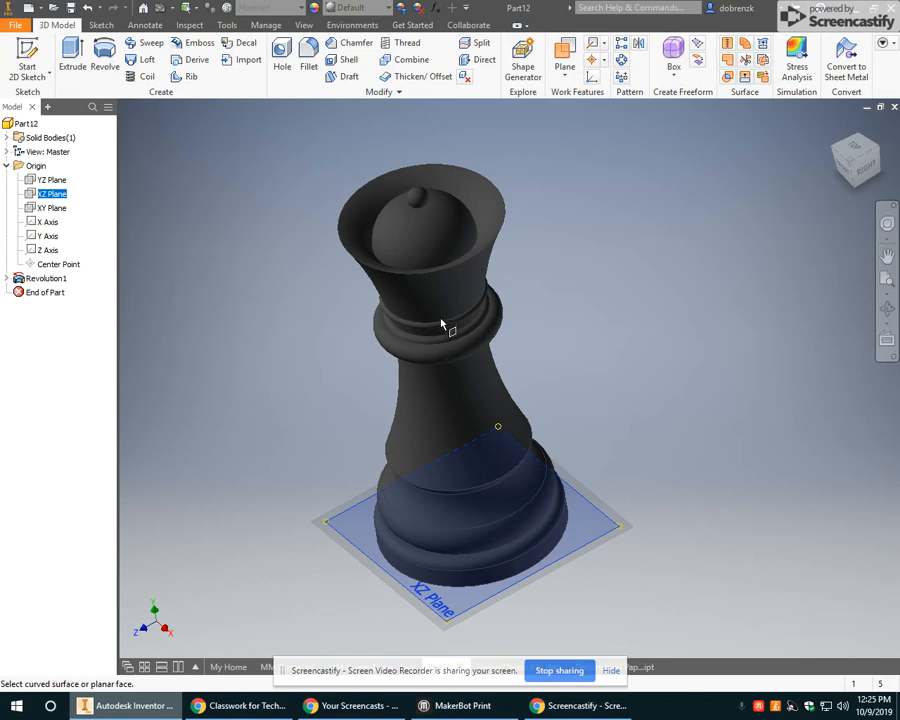
pyautogui.keyDown('shift'); pyautogui.moveTo(480, 437); pyautogui.dragTo(476, 382, button='middle'); pyautogui.keyUp('shift')
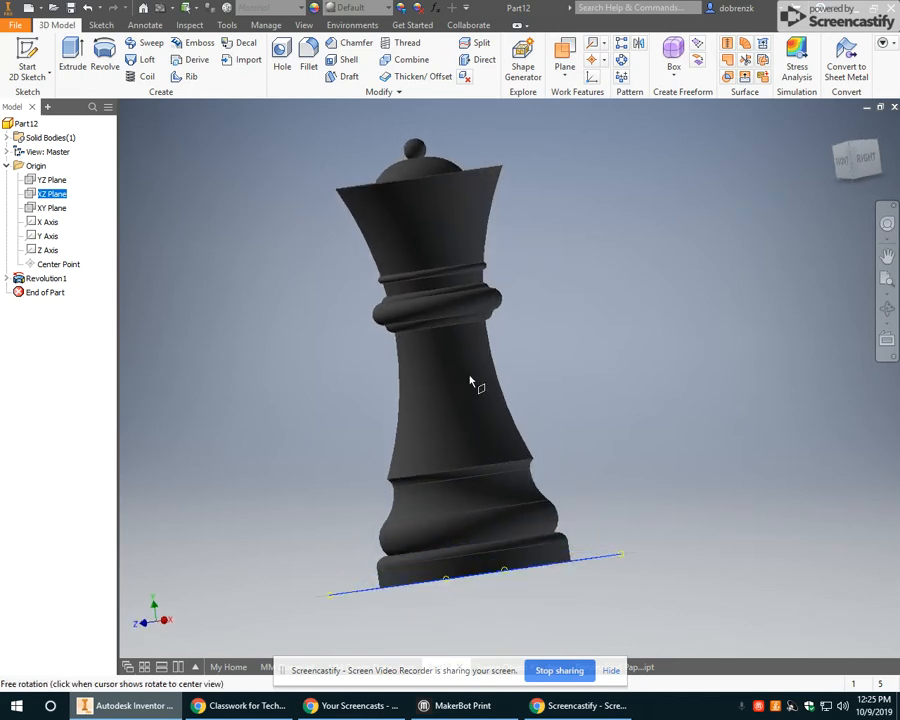
pyautogui.click(416, 145)
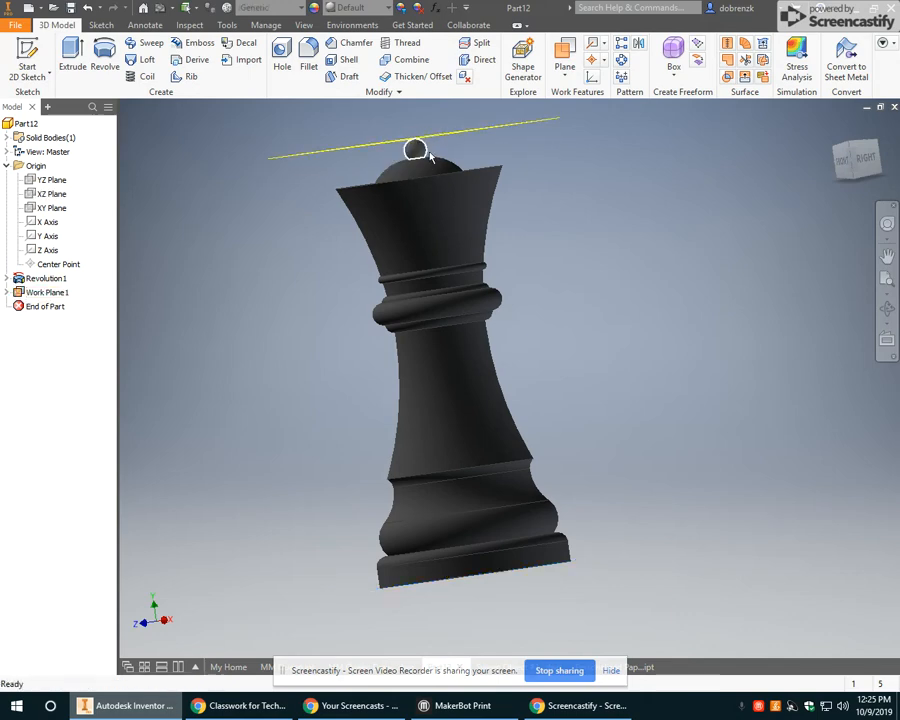
# Start a 2D sketch on the work plane above the queen's crown
pyautogui.moveTo(410, 247)
pyautogui.keyDown('shift'); pyautogui.mouseDown(button='middle')
pyautogui.moveTo(422, 271)
pyautogui.moveTo(438, 241)
pyautogui.moveTo(448, 310)
pyautogui.mouseUp(button='middle'); pyautogui.keyUp('shift')
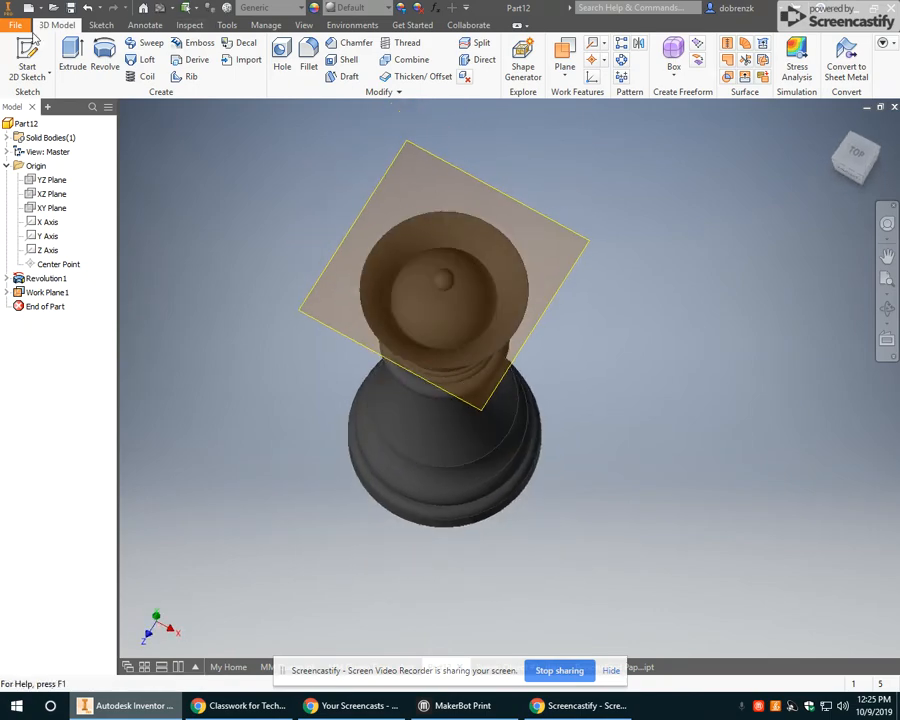
pyautogui.click(29, 60)
pyautogui.click(411, 146)
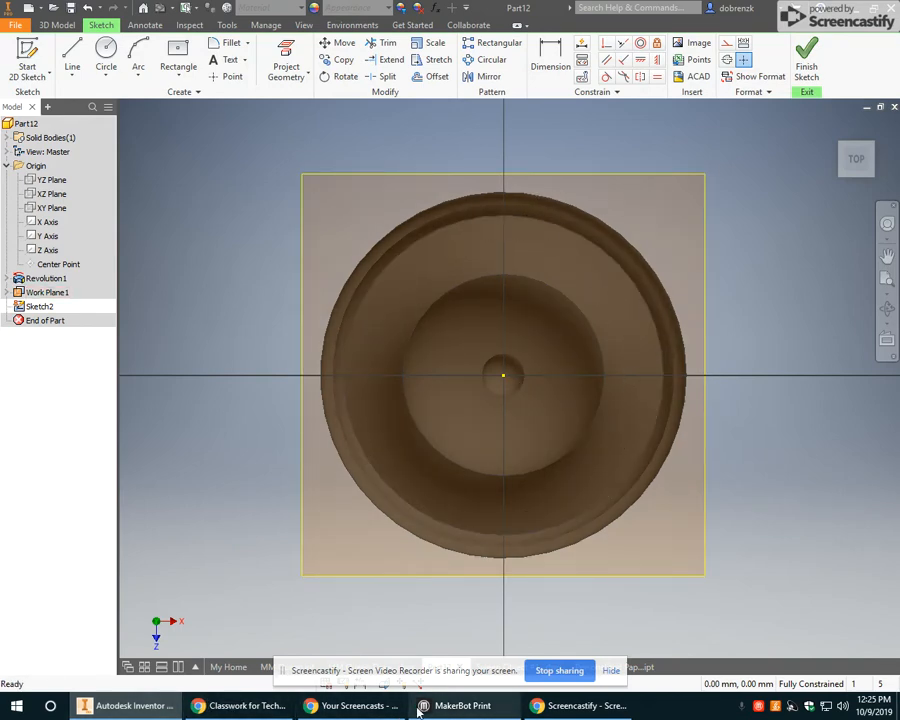
# Check the crown dimensions in MM Queen Drawing.pdf in Chrome and return to Autodesk Inventor
pyautogui.click(330, 706)
pyautogui.click(240, 706)
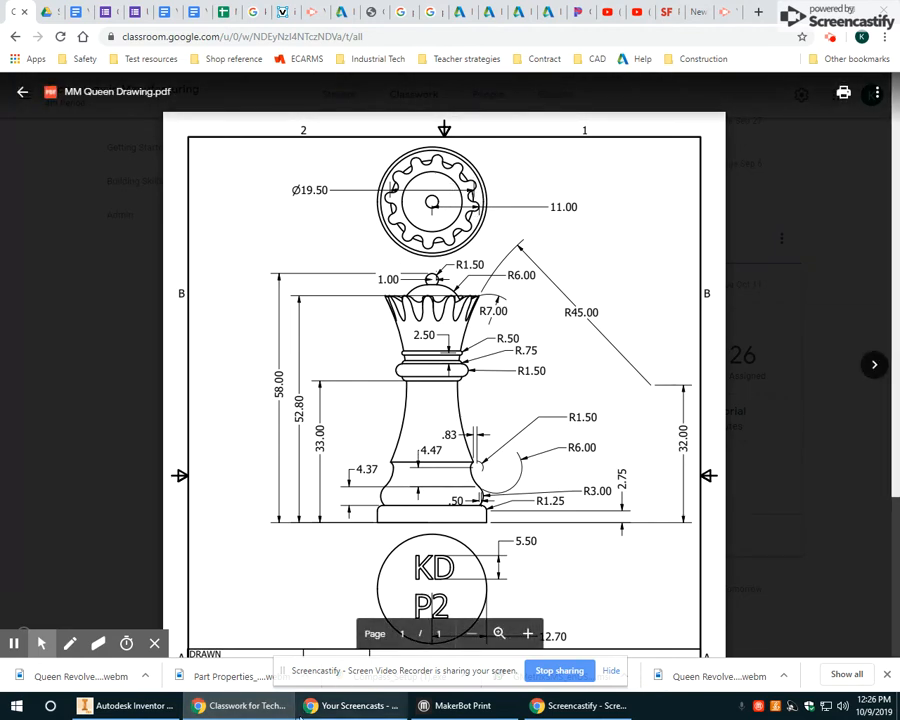
pyautogui.click(130, 704)
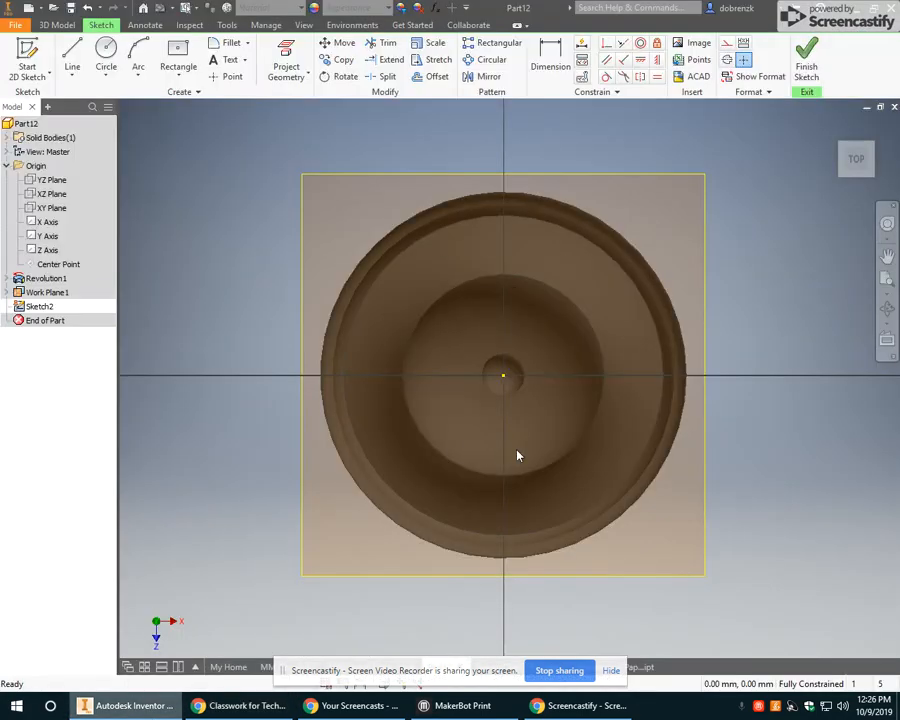
# Project the outer circular rim of the crown into the sketch
pyautogui.click(288, 58)
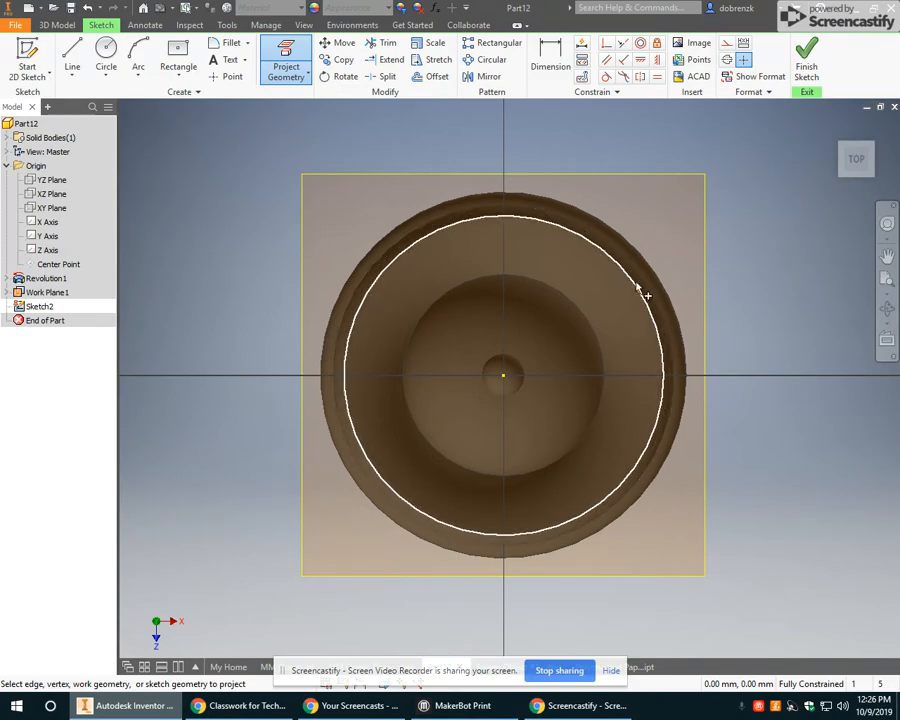
pyautogui.keyDown('shift'); pyautogui.moveTo(589, 306); pyautogui.dragTo(583, 257, button='middle'); pyautogui.keyUp('shift')
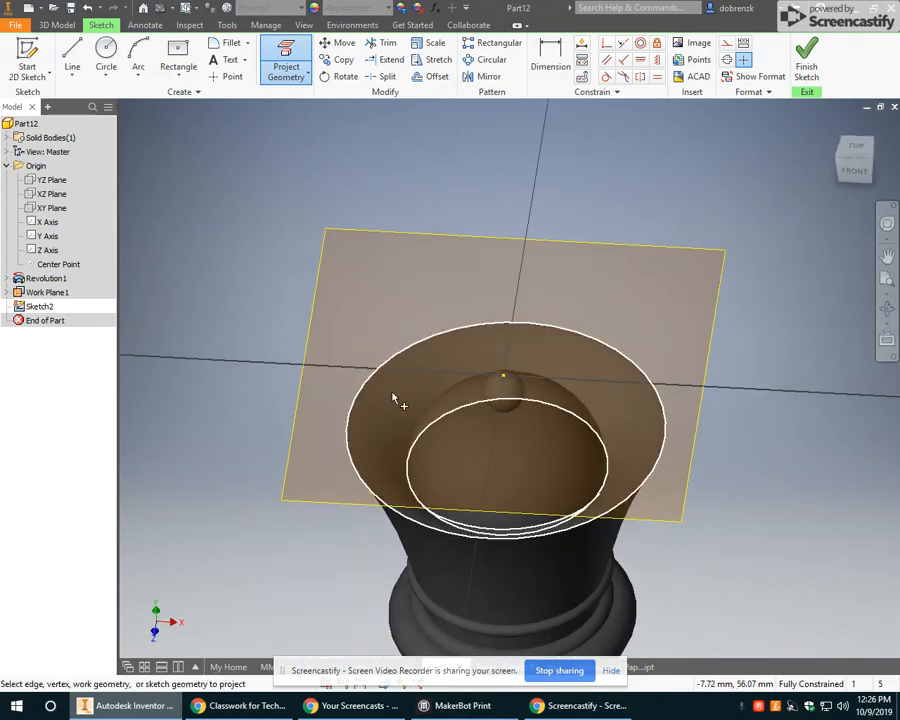
pyautogui.click(350, 443)
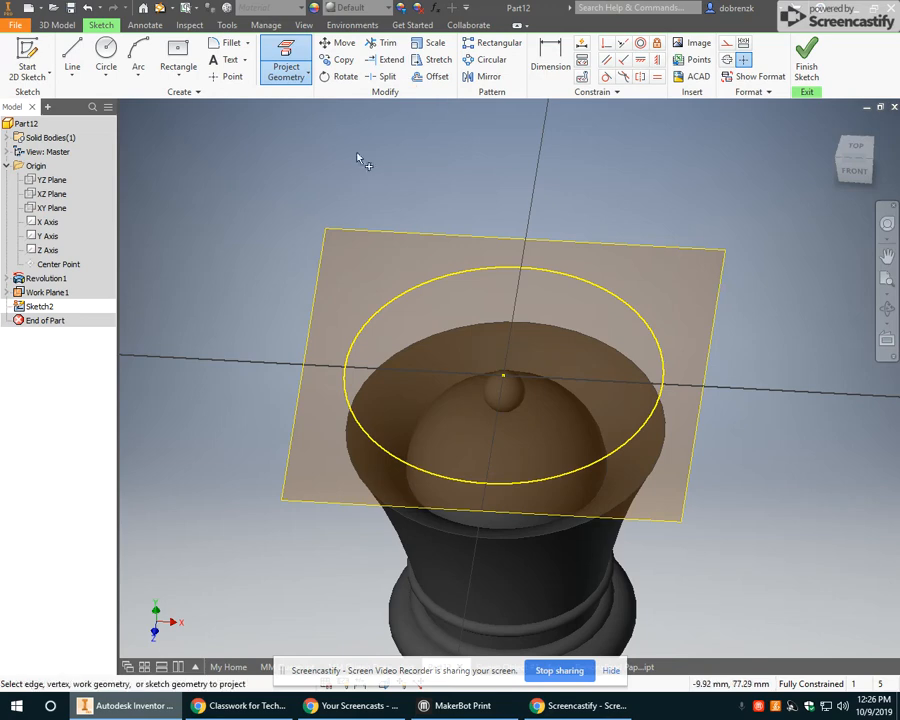
pyautogui.rightClick(395, 125)
pyautogui.click(441, 125)
# Draw a circle centred on the origin slightly inside the projected rim and convert it to construction geometry
pyautogui.click(105, 52)
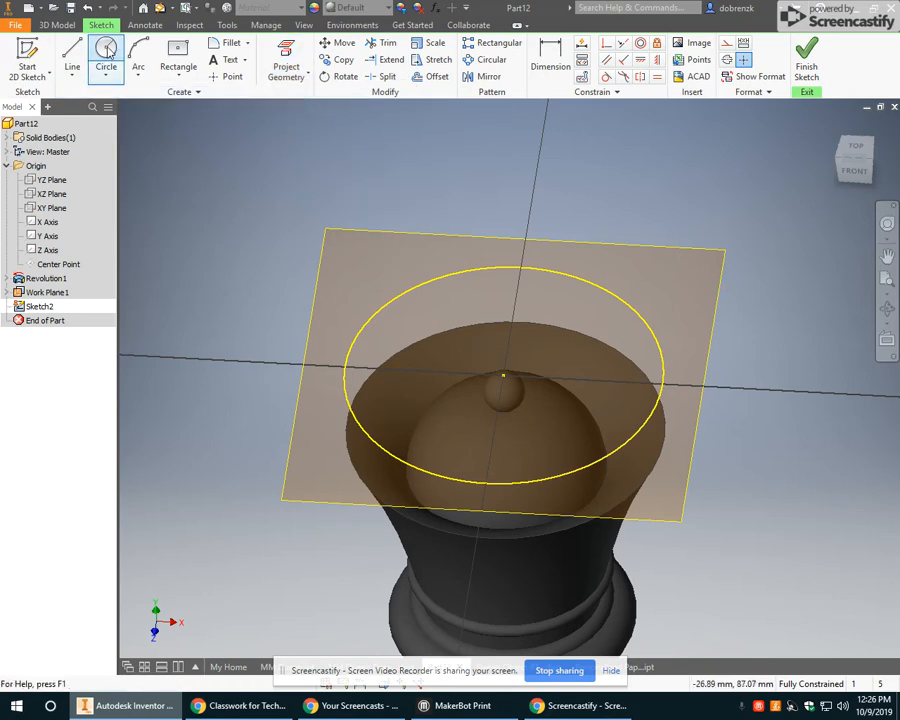
pyautogui.click(503, 376)
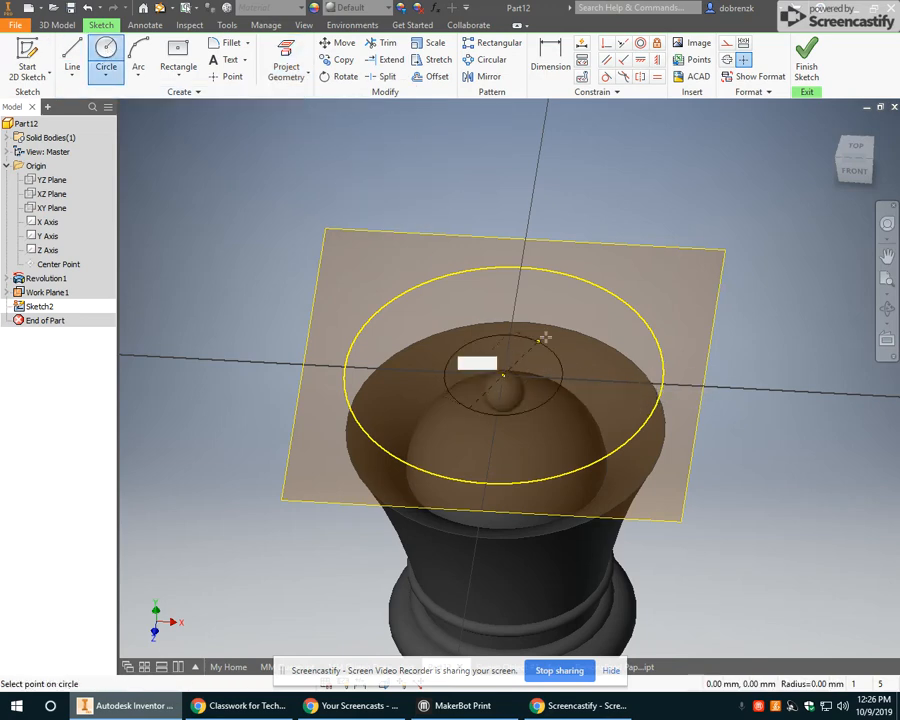
pyautogui.click(590, 302)
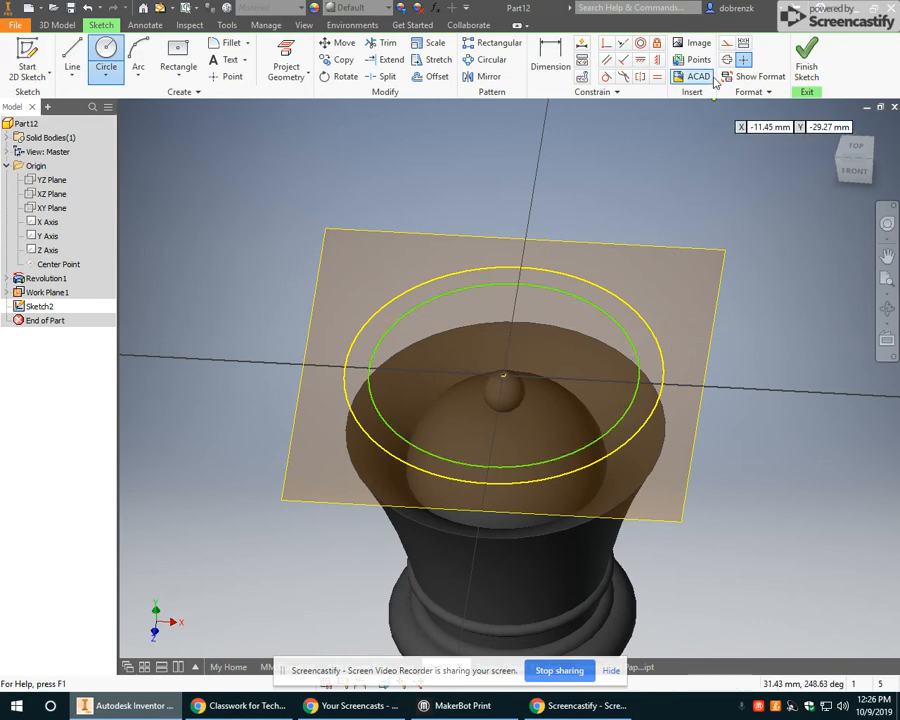
pyautogui.click(727, 42)
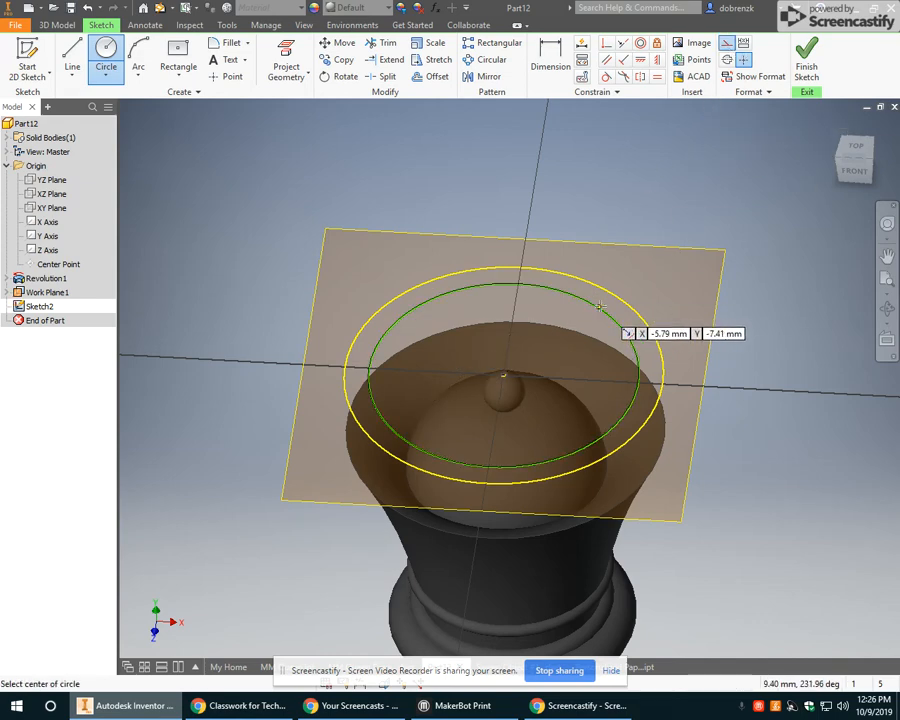
pyautogui.rightClick(613, 204)
pyautogui.click(670, 206)
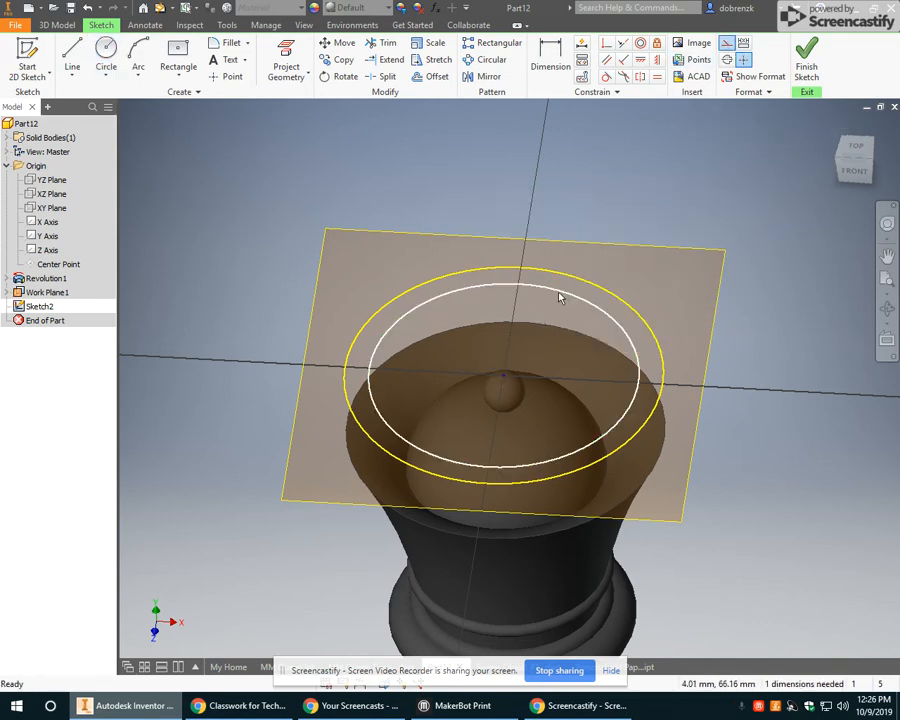
pyautogui.click(558, 296)
pyautogui.click(727, 43)
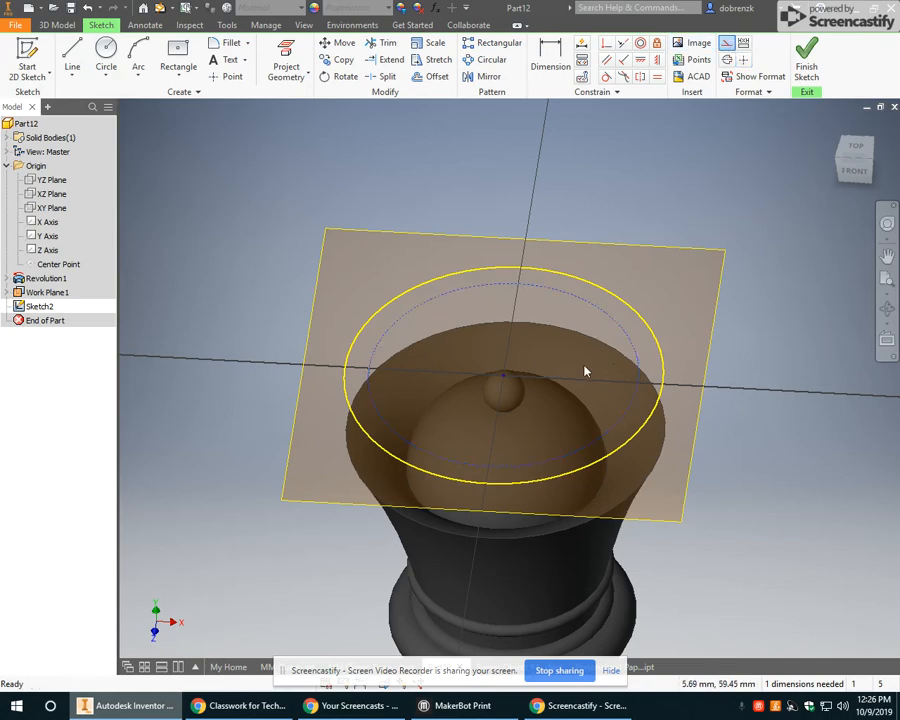
# Sketch a three-point arc of about 1.74 mm radius from the vertical axis, peaking just inside the projected rim, as regular geometry
pyautogui.moveTo(603, 374)
pyautogui.keyDown('shift'); pyautogui.mouseDown(button='middle')
pyautogui.moveTo(564, 354)
pyautogui.moveTo(561, 385)
pyautogui.mouseUp(button='middle'); pyautogui.keyUp('shift')
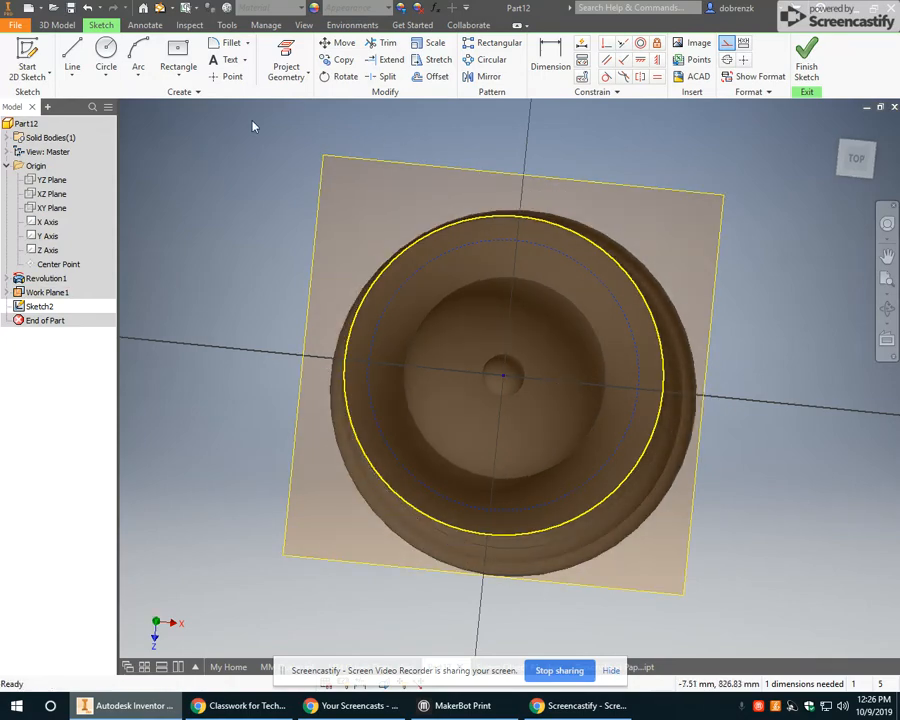
pyautogui.click(855, 158)
pyautogui.scroll(-5, 507, 388)
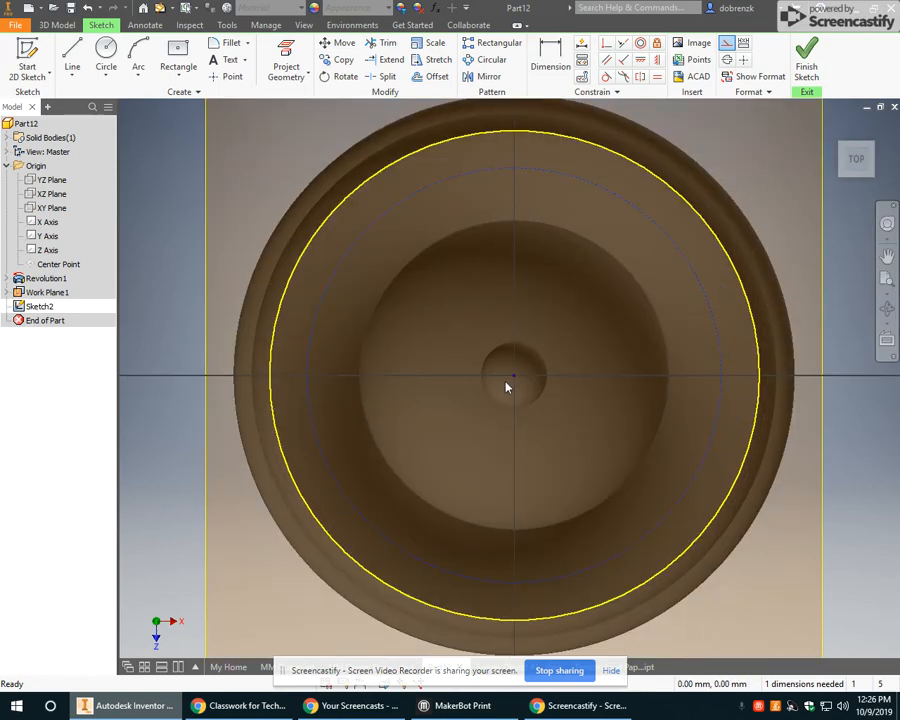
pyautogui.scroll(4, 507, 388)
pyautogui.click(139, 55)
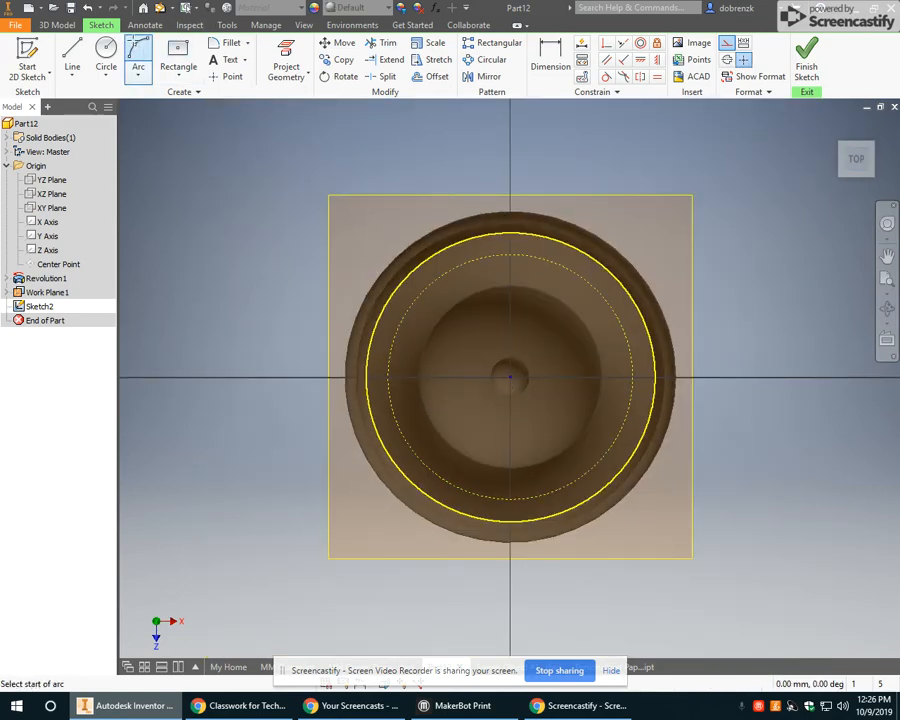
pyautogui.scroll(-3, 514, 250)
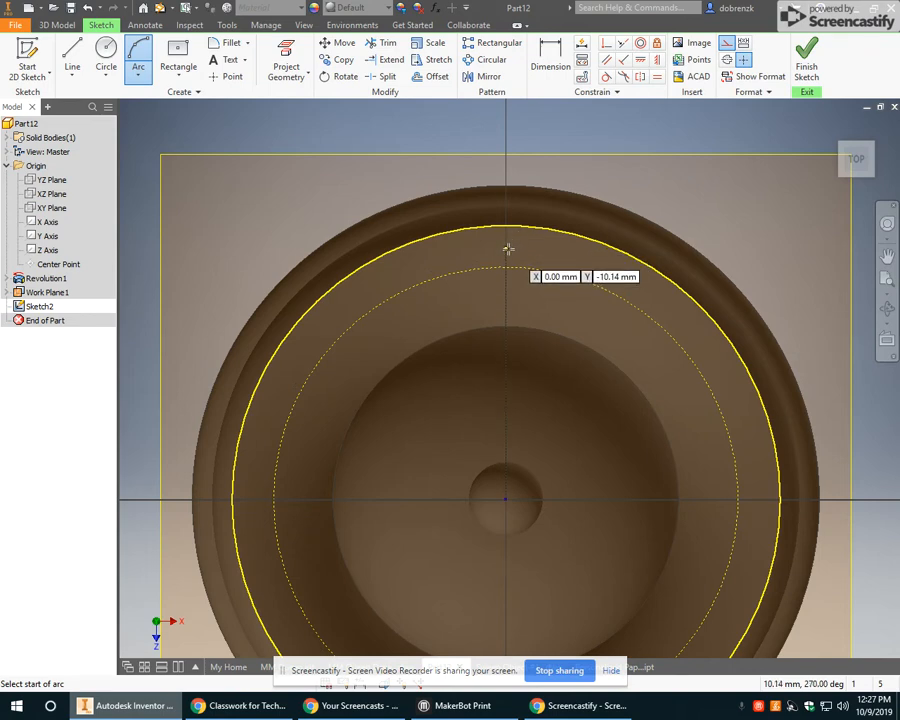
pyautogui.click(507, 249)
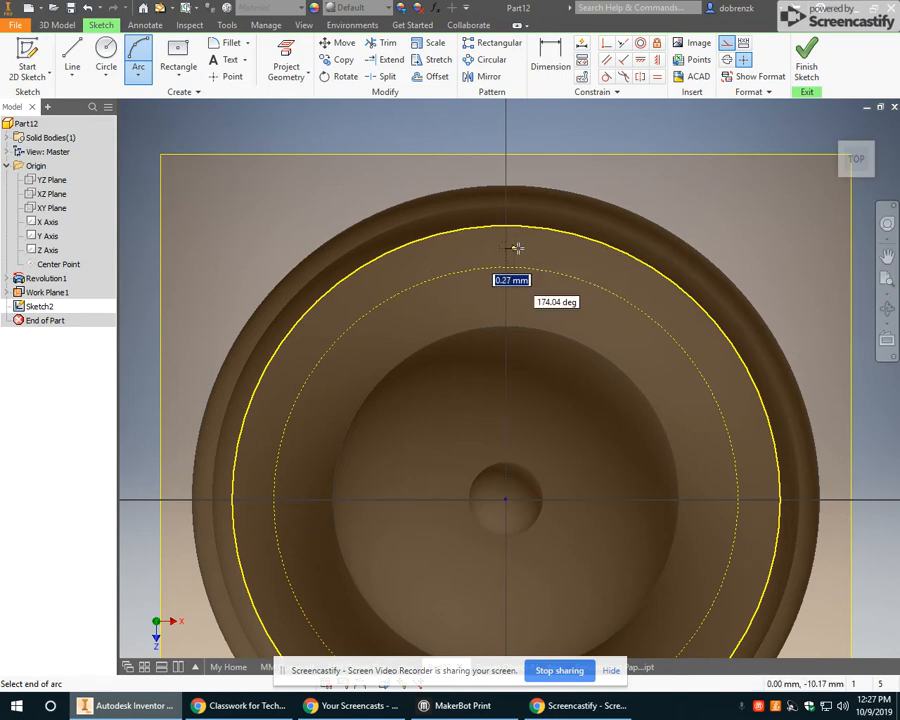
pyautogui.click(583, 260)
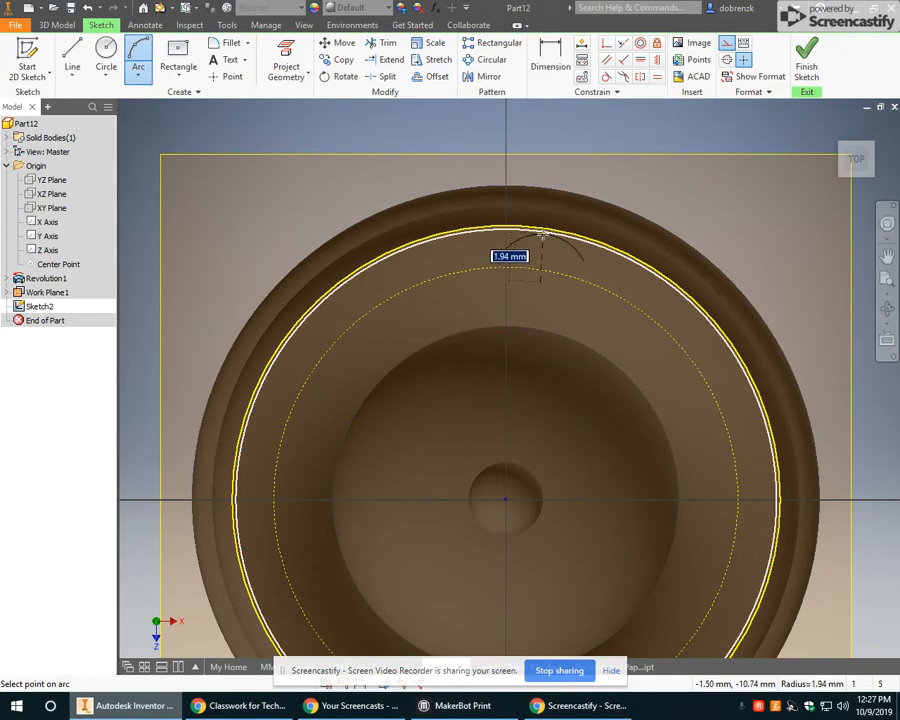
pyautogui.scroll(3, 541, 231)
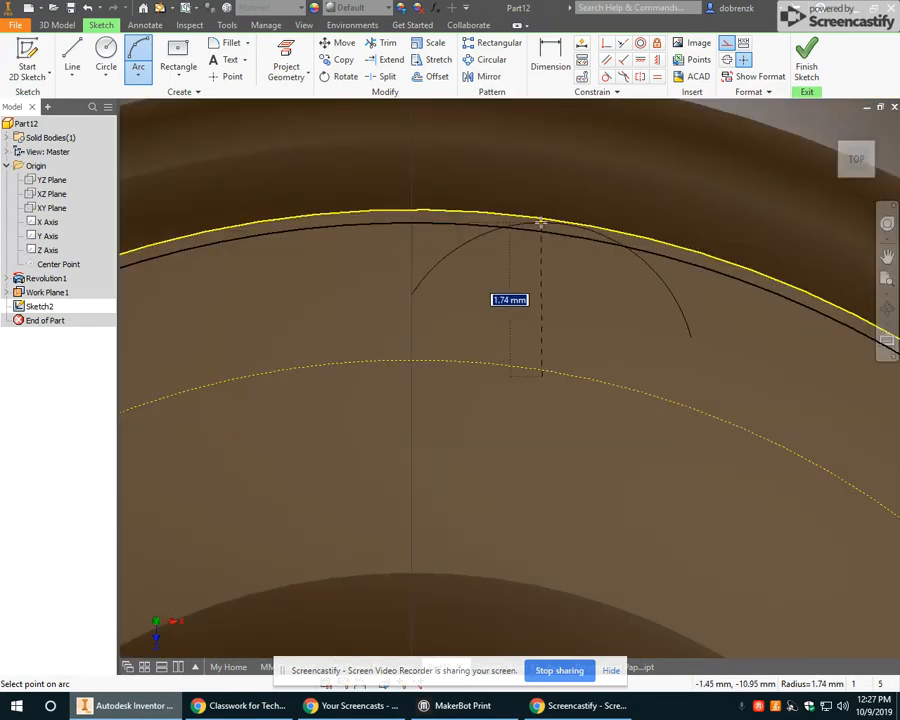
pyautogui.click(541, 222)
pyautogui.moveTo(584, 358)
pyautogui.mouseDown(button='middle')
pyautogui.moveTo(679, 394)
pyautogui.moveTo(632, 382)
pyautogui.mouseUp(button='middle')
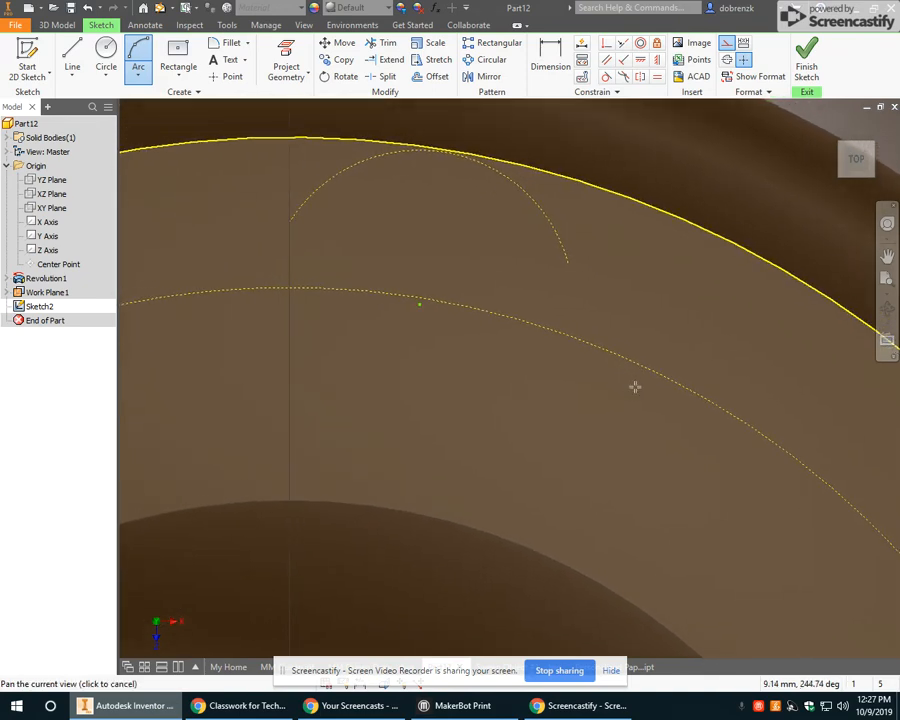
pyautogui.rightClick(641, 265)
pyautogui.click(697, 262)
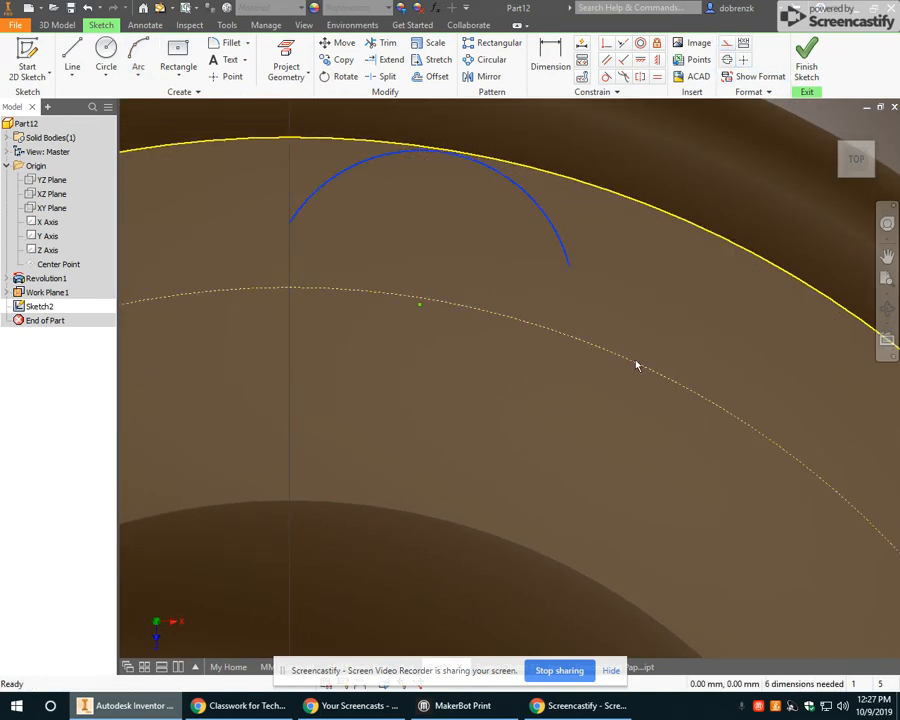
pyautogui.moveTo(637, 362); pyautogui.dragTo(591, 344, button='middle')
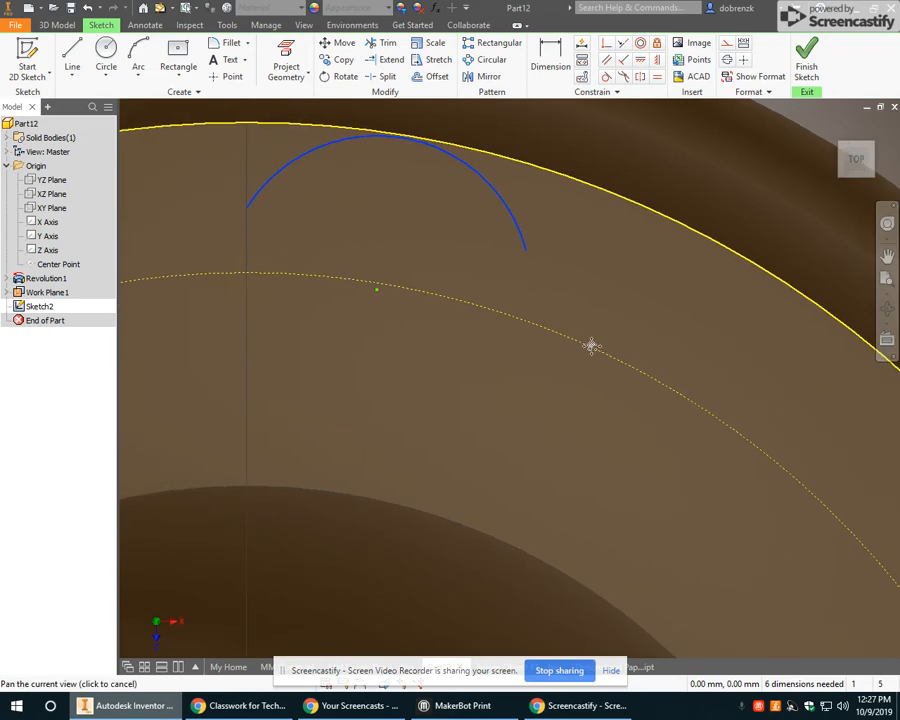
# Sketch an inward three-point arc of about 1.9 mm radius from the first arc's end, and convert it to regular geometry
pyautogui.click(137, 55)
pyautogui.click(531, 252)
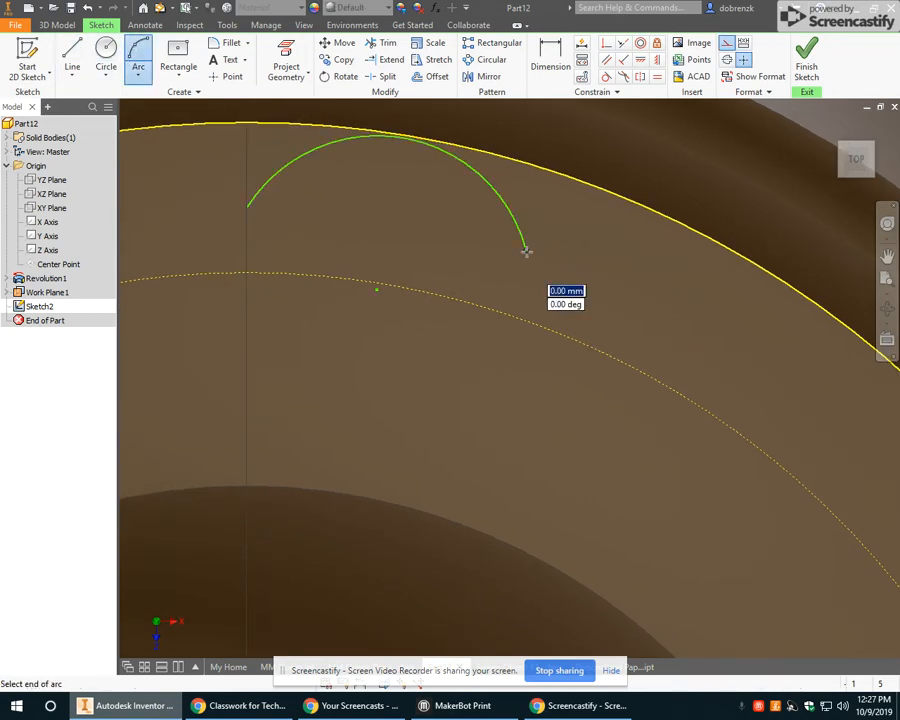
pyautogui.click(817, 399)
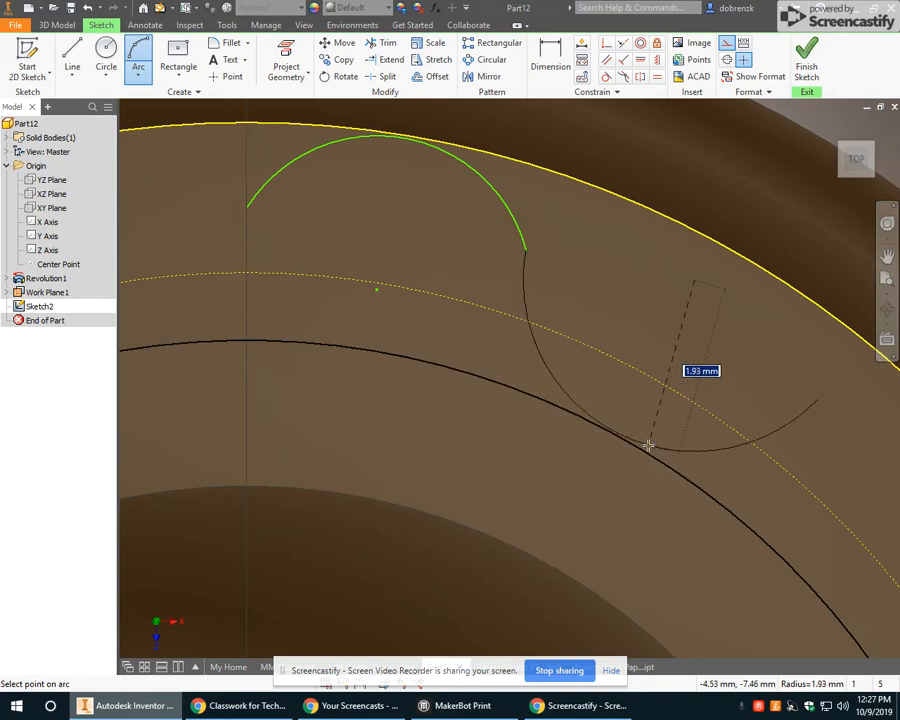
pyautogui.click(652, 436)
pyautogui.moveTo(658, 441); pyautogui.dragTo(529, 391, button='middle')
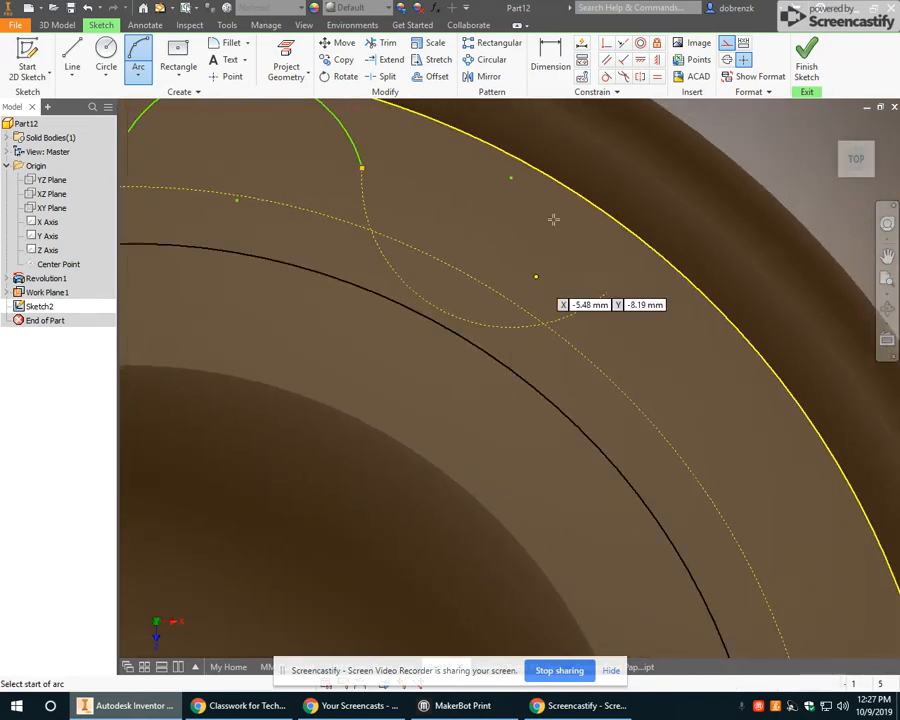
pyautogui.rightClick(572, 215)
pyautogui.click(478, 222)
pyautogui.click(520, 327)
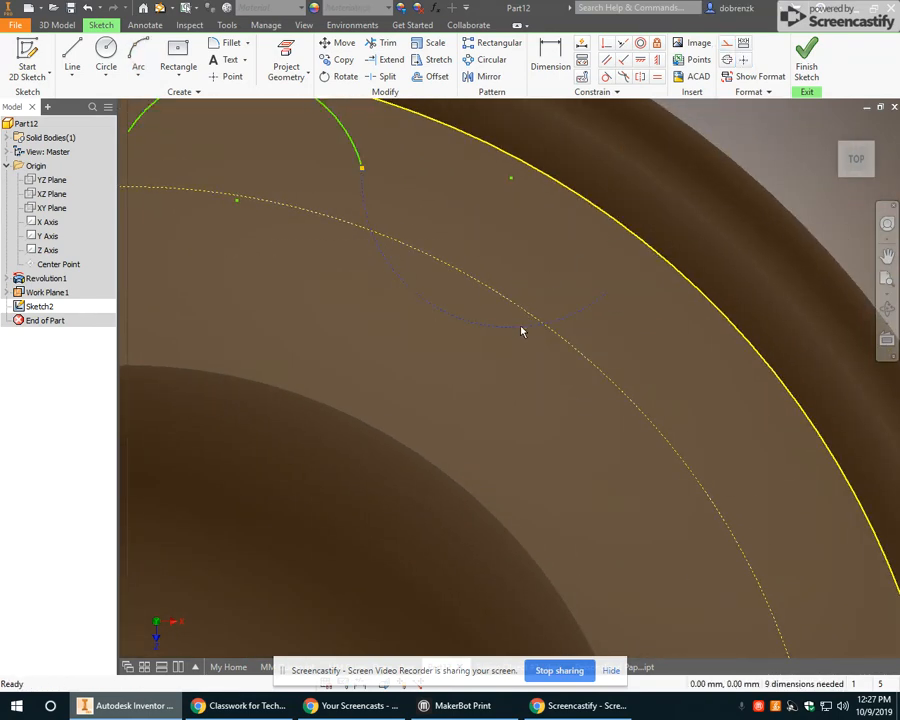
pyautogui.click(138, 55)
pyautogui.click(731, 50)
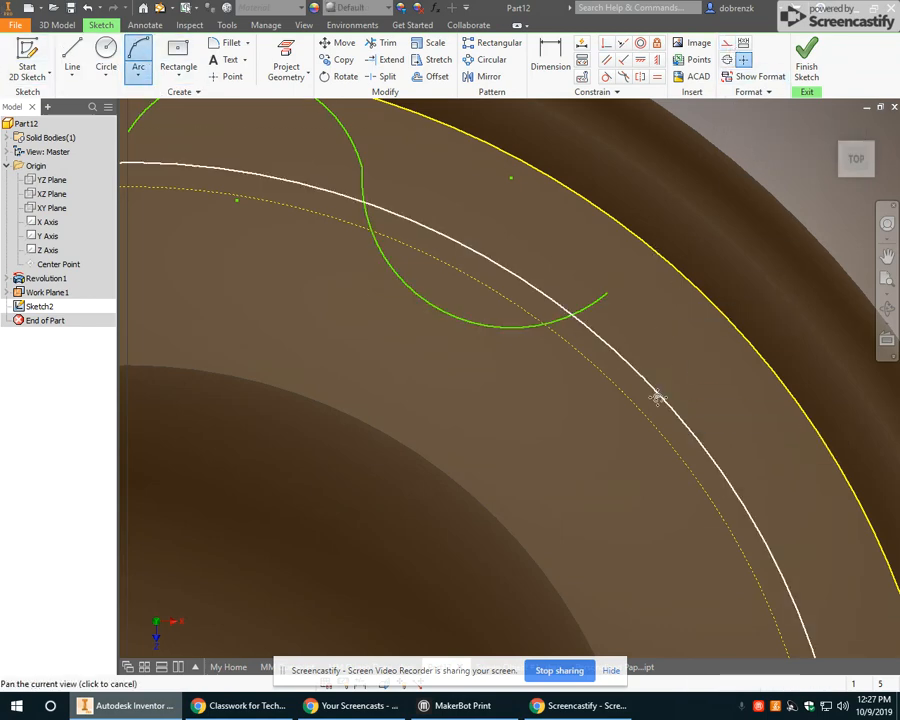
# Sketch an outward three-point arc from the free end of the inward arc, peaking just inside the projected rim
pyautogui.moveTo(657, 398); pyautogui.dragTo(566, 255, button='middle')
pyautogui.click(516, 151)
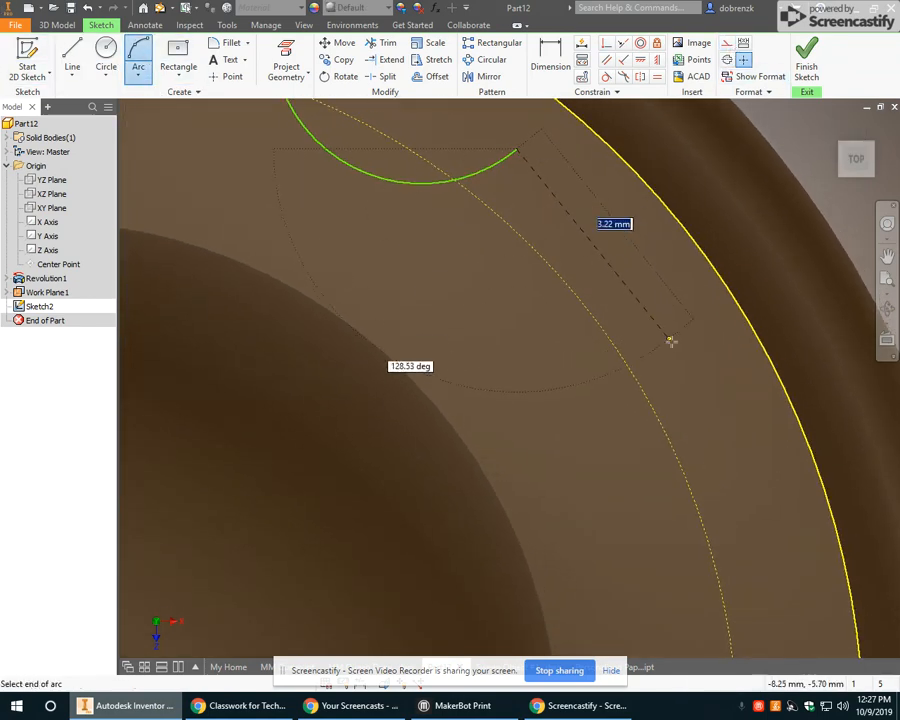
pyautogui.click(676, 381)
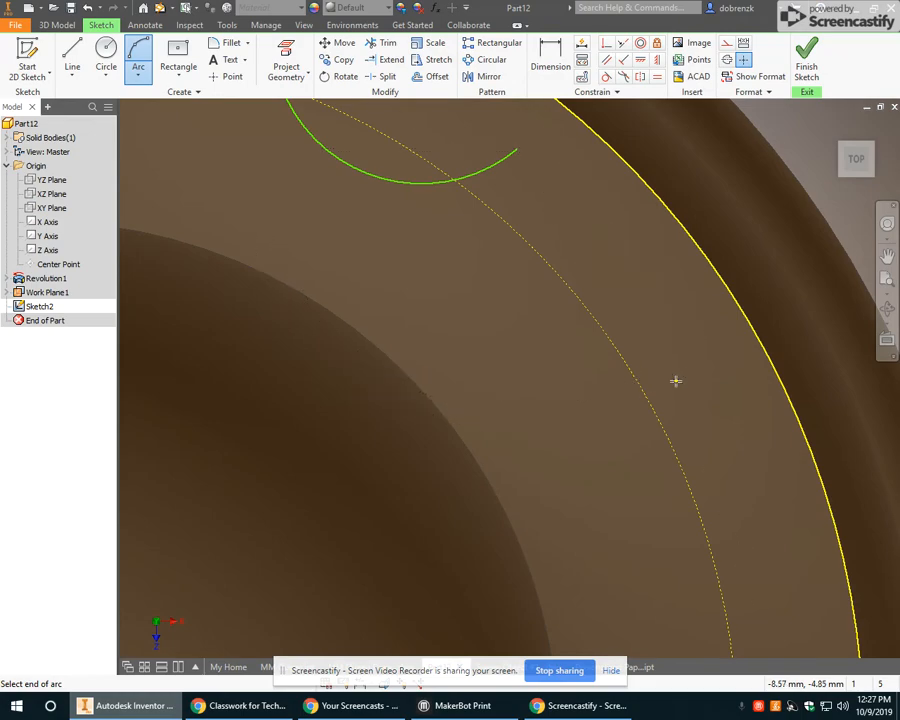
pyautogui.click(688, 324)
# Sketch an inward three-point arc of about 1.94 mm radius from the third arc's free end, dipping inside the construction circle
pyautogui.scroll(5, 590, 425)
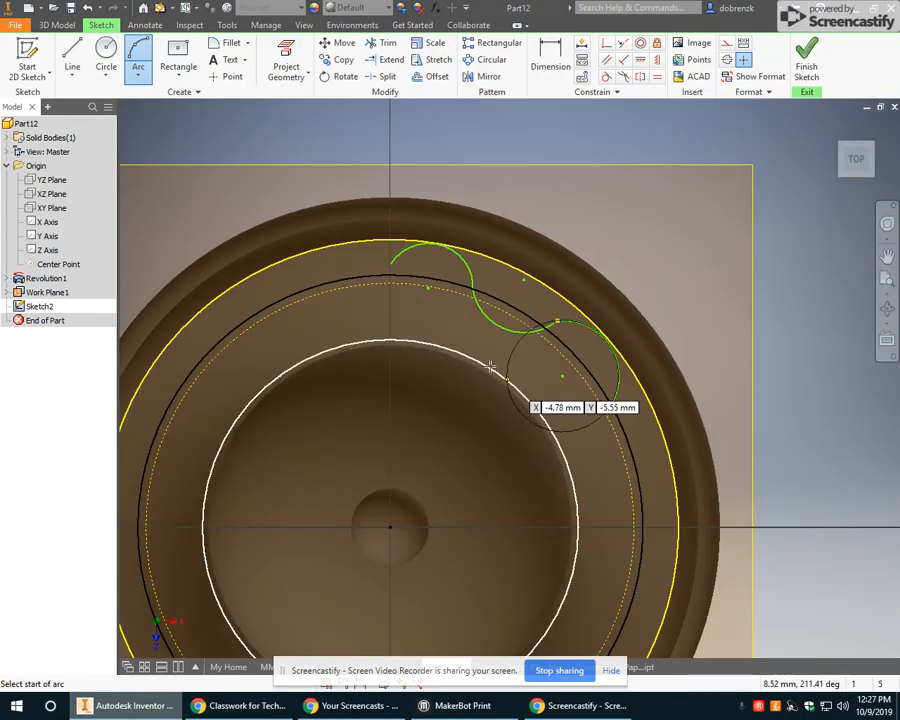
pyautogui.moveTo(492, 362); pyautogui.dragTo(560, 348, button='middle')
pyautogui.scroll(-3, 561, 338)
pyautogui.moveTo(643, 400); pyautogui.dragTo(642, 392, button='middle')
pyautogui.scroll(3, 559, 396)
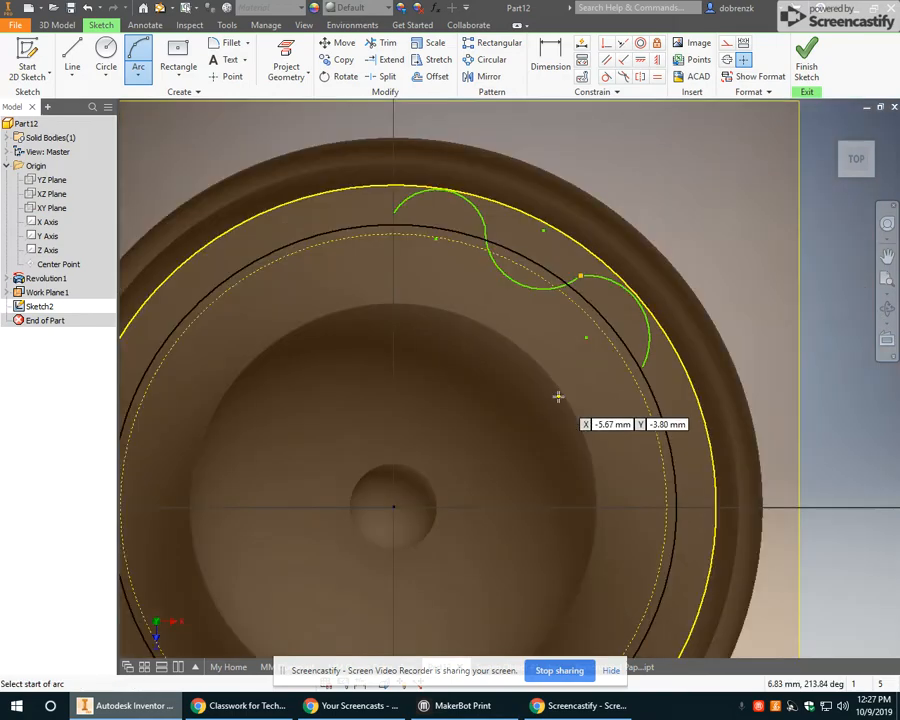
pyautogui.scroll(-2, 556, 370)
pyautogui.moveTo(559, 396); pyautogui.dragTo(552, 352, button='middle')
pyautogui.click(590, 287)
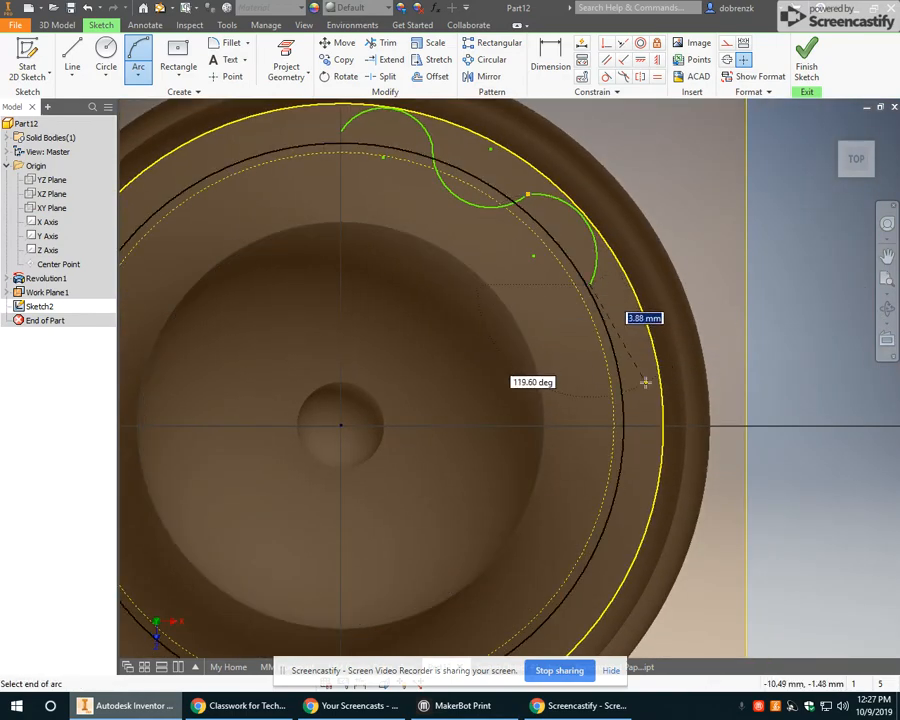
pyautogui.click(644, 378)
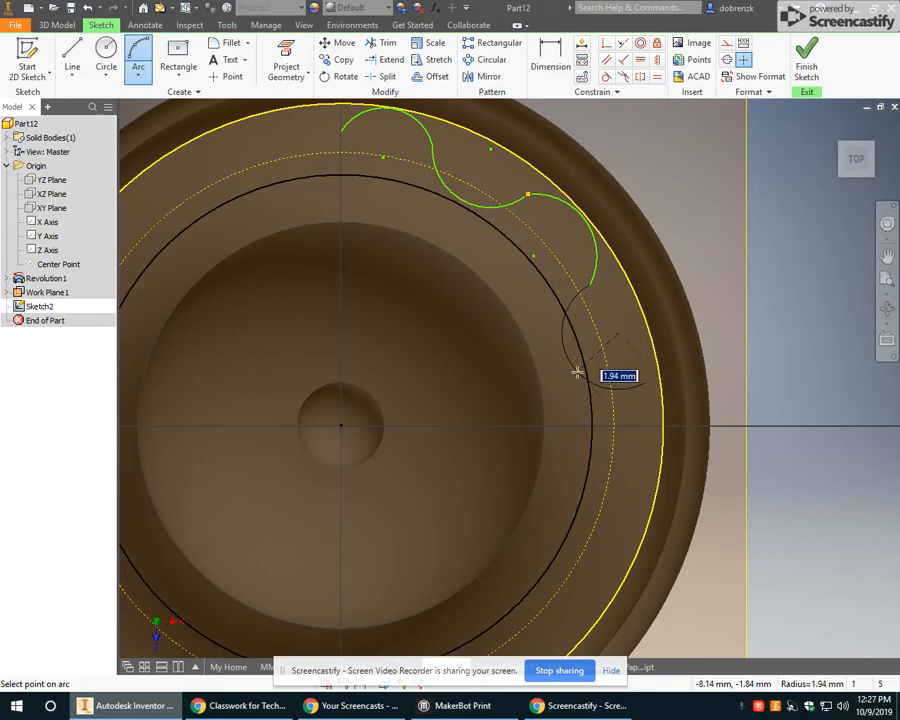
pyautogui.click(578, 372)
pyautogui.moveTo(604, 396)
pyautogui.mouseDown(button='middle')
pyautogui.moveTo(584, 364)
pyautogui.moveTo(646, 405)
pyautogui.mouseUp(button='middle')
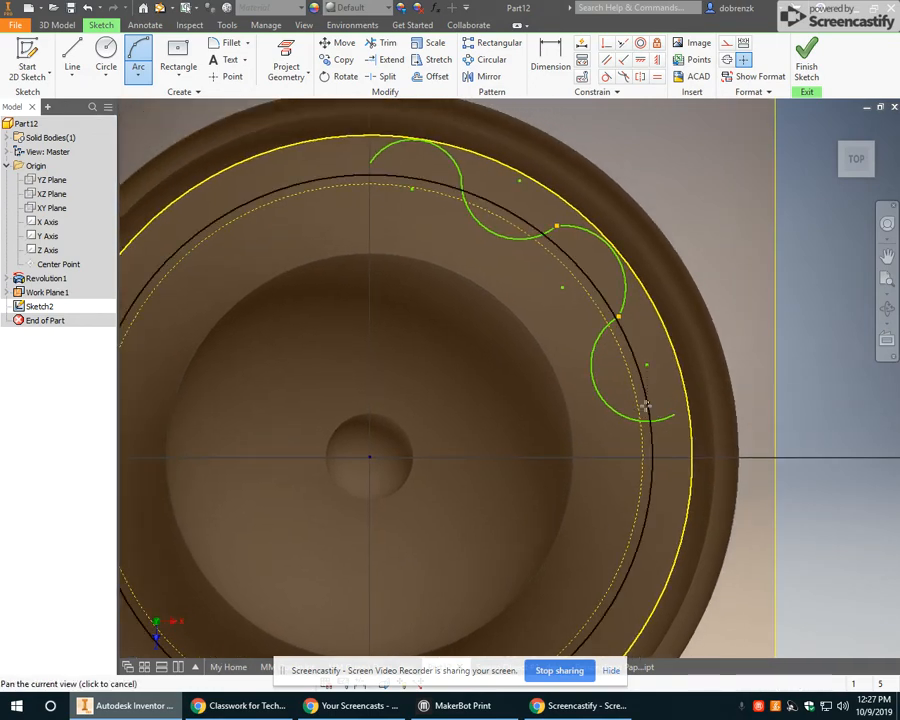
pyautogui.rightClick(688, 161)
pyautogui.click(738, 161)
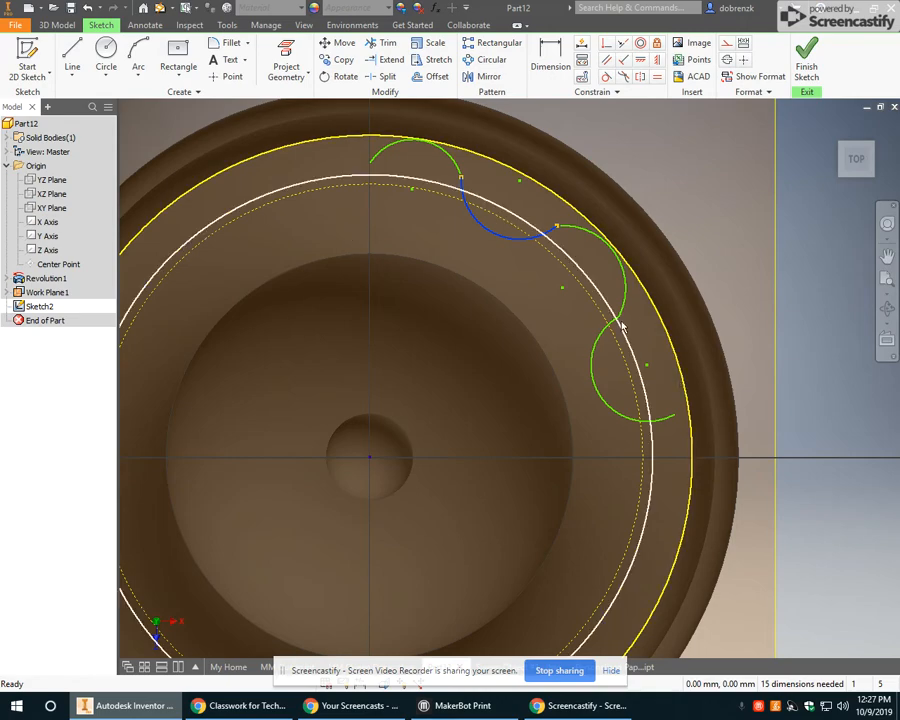
# Check the scalloped crown outline in MM Queen Drawing.pdf in Chrome and return to Autodesk Inventor
pyautogui.click(271, 709)
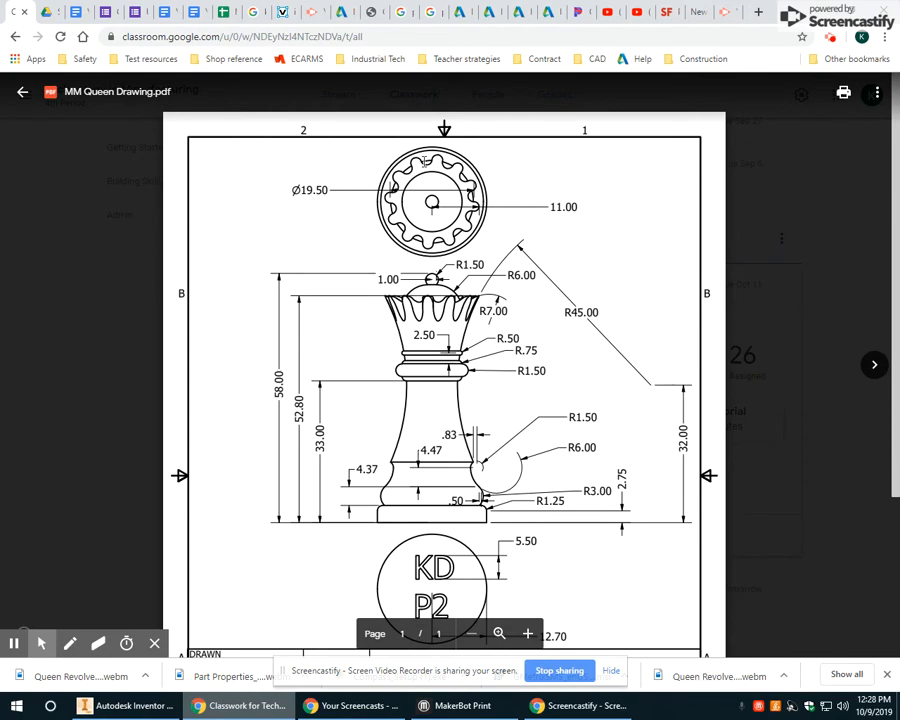
pyautogui.click(126, 708)
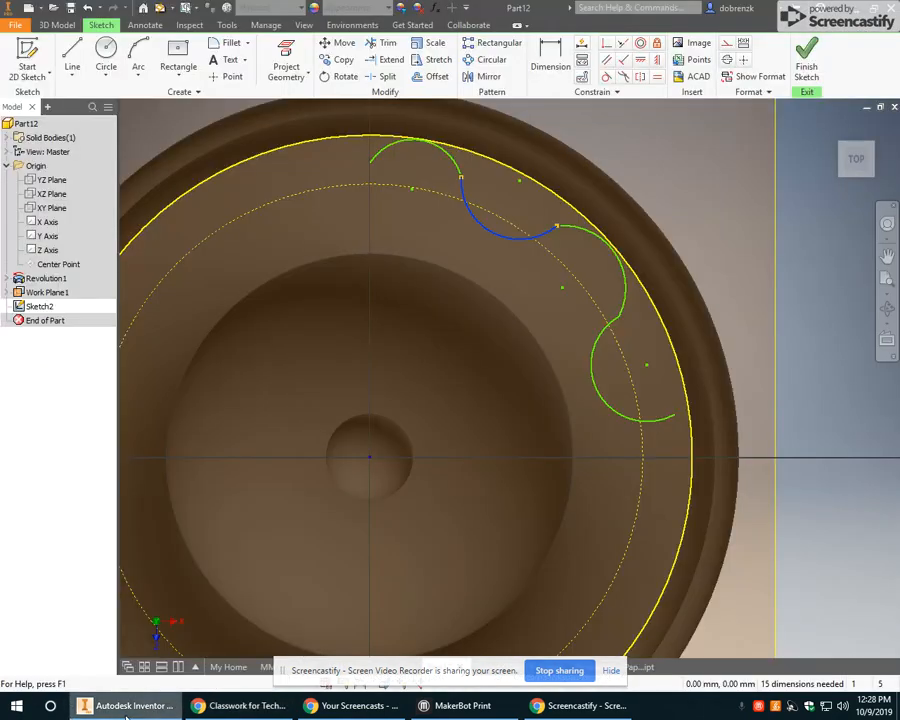
# Apply tangent constraints between each pair of neighbouring arcs at the three joints of the four-arc chain
pyautogui.click(607, 80)
pyautogui.moveTo(466, 214); pyautogui.dragTo(468, 252, button='middle')
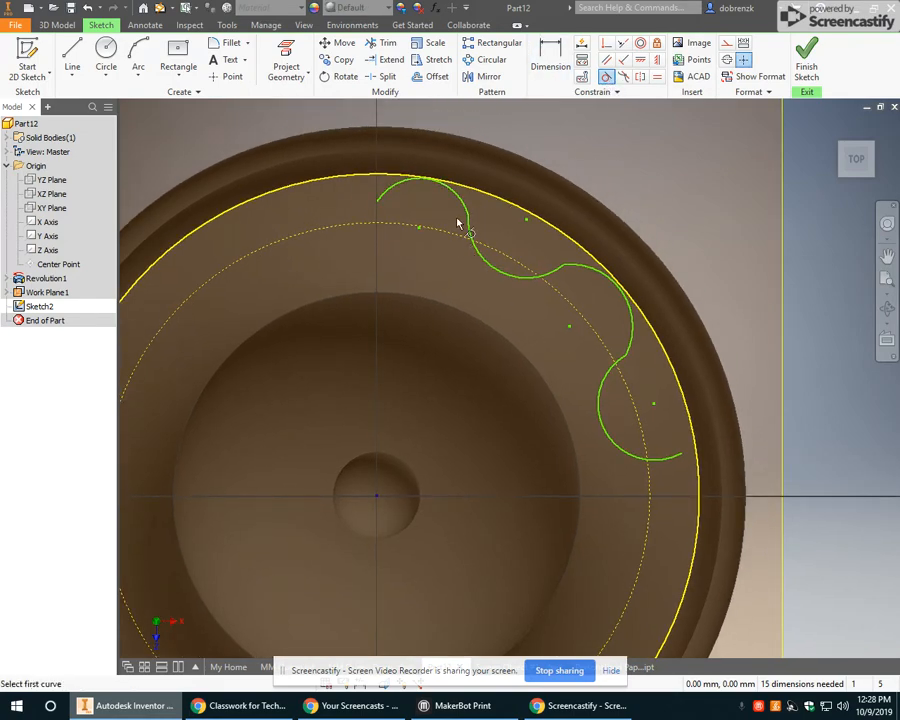
pyautogui.scroll(3, 458, 221)
pyautogui.scroll(-6, 457, 220)
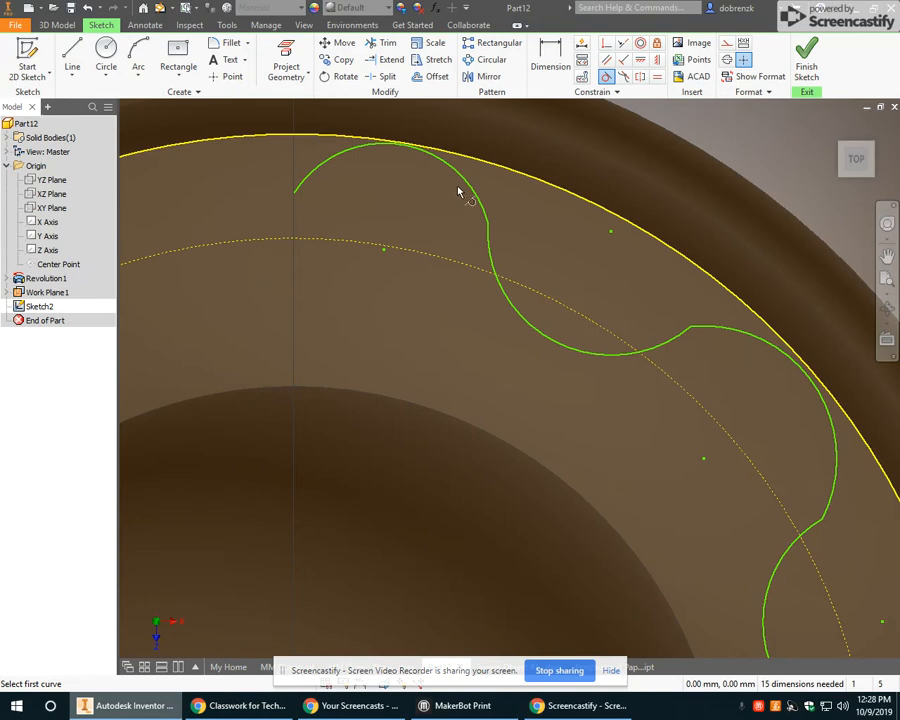
pyautogui.click(491, 214)
pyautogui.click(489, 241)
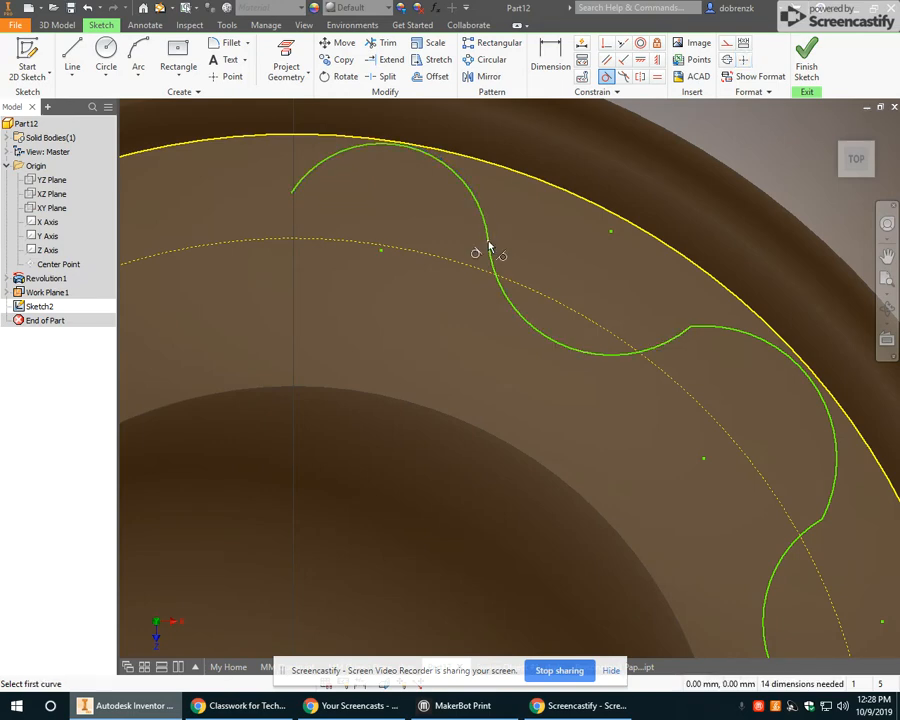
pyautogui.click(705, 328)
pyautogui.click(680, 343)
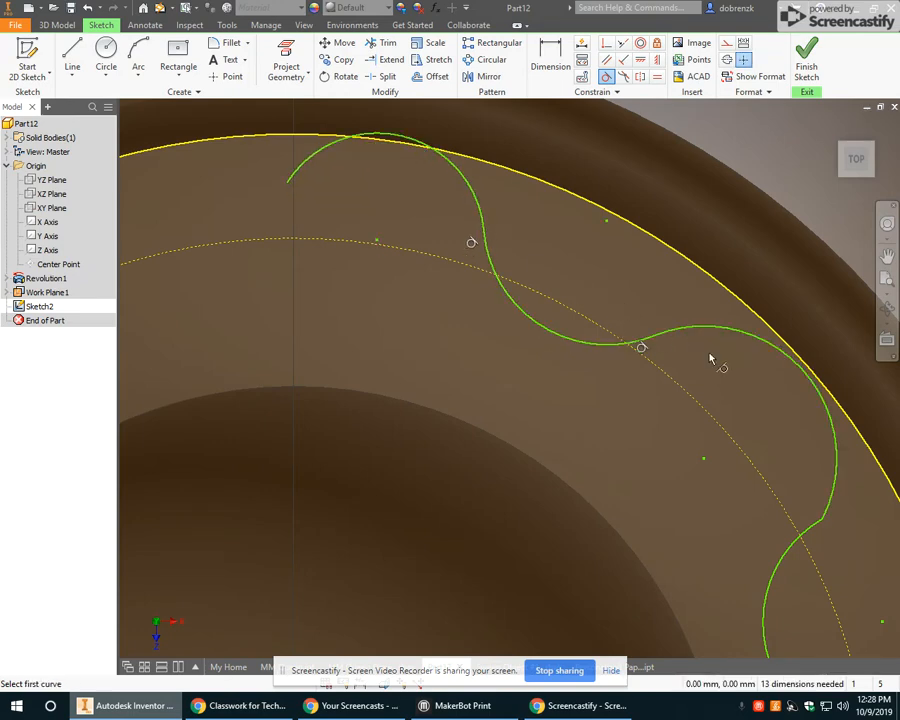
pyautogui.moveTo(710, 358)
pyautogui.mouseDown(button='middle')
pyautogui.moveTo(591, 291)
pyautogui.moveTo(600, 296)
pyautogui.mouseUp(button='middle')
pyautogui.click(645, 318)
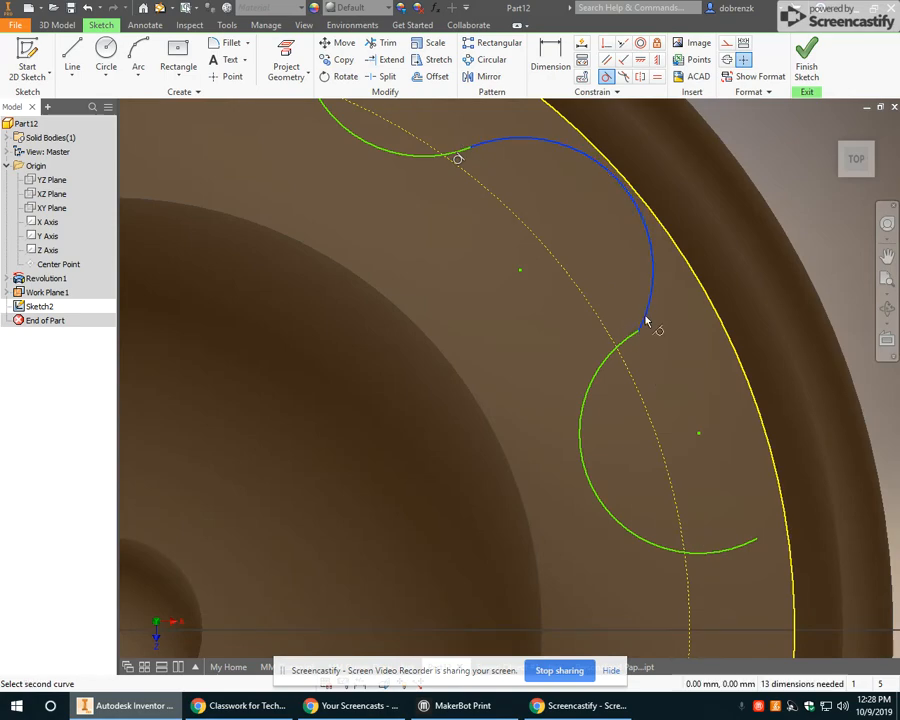
pyautogui.click(596, 375)
# Make both outward arcs, the first and third of the chain, tangent to the projected outer rim circle
pyautogui.moveTo(511, 207); pyautogui.dragTo(796, 432, button='middle')
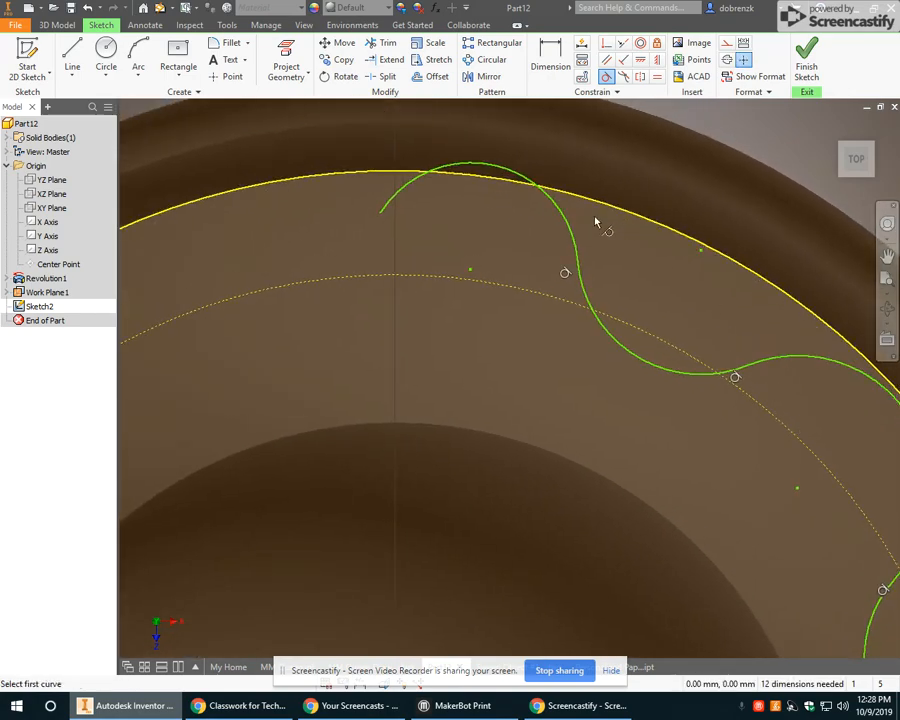
pyautogui.click(480, 167)
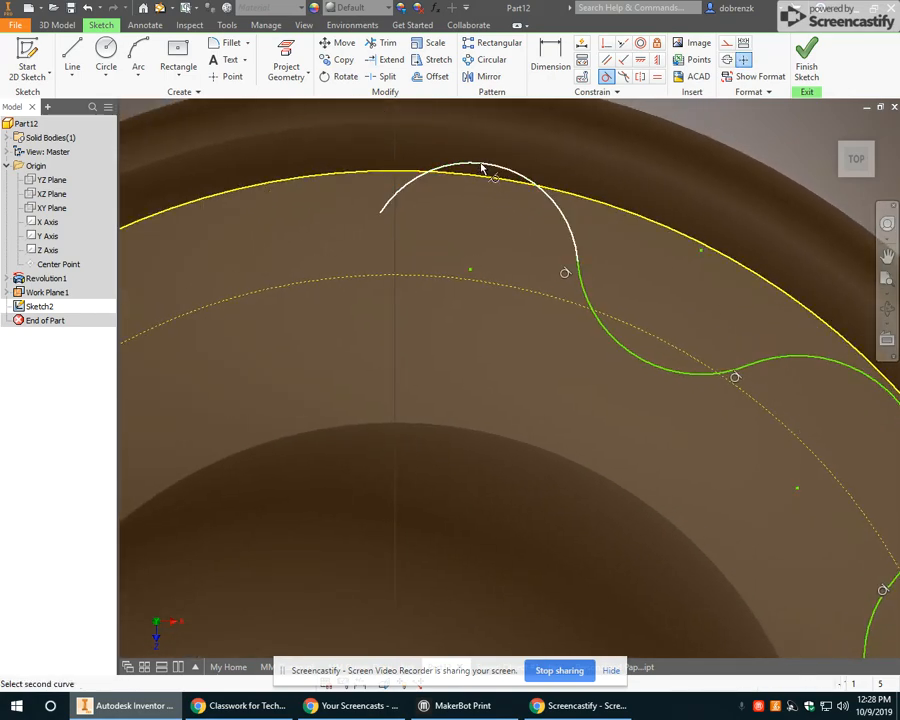
pyautogui.click(578, 198)
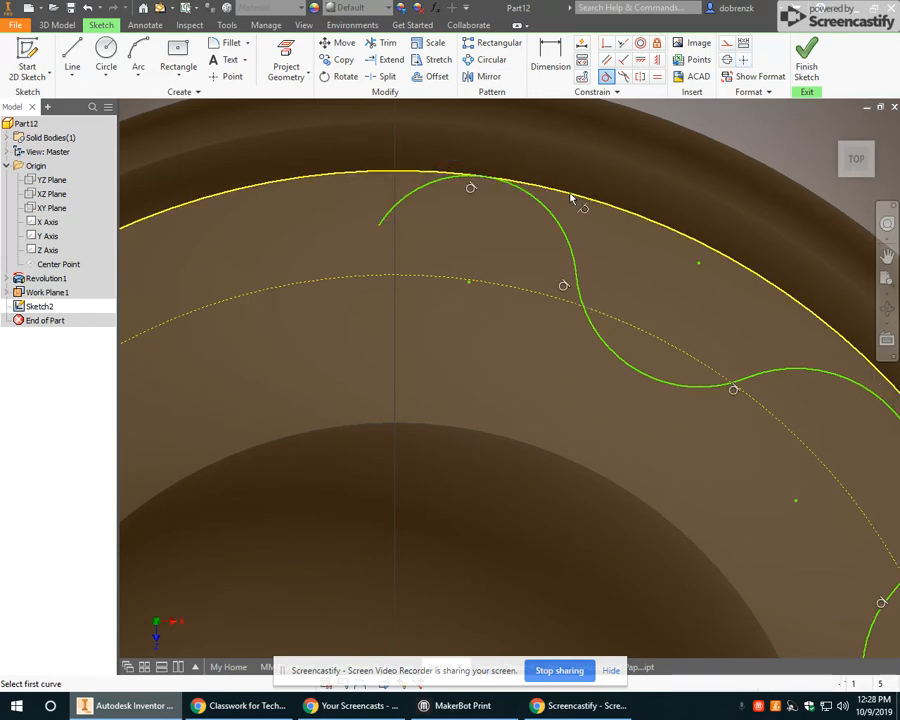
pyautogui.moveTo(763, 440); pyautogui.dragTo(642, 332, button='middle')
pyautogui.click(714, 270)
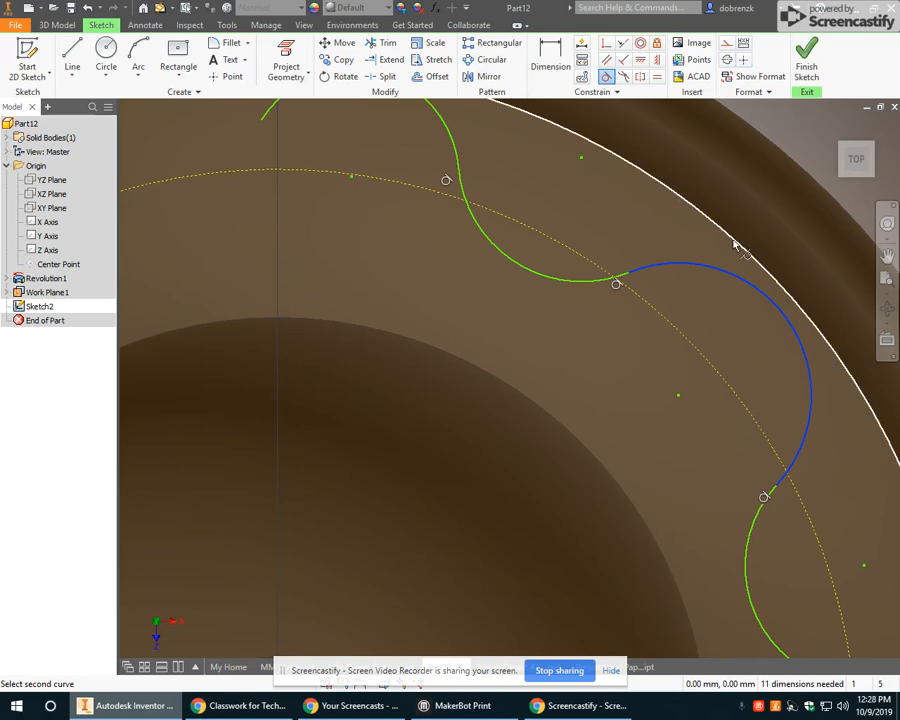
pyautogui.click(736, 244)
pyautogui.moveTo(830, 485); pyautogui.dragTo(600, 257, button='middle')
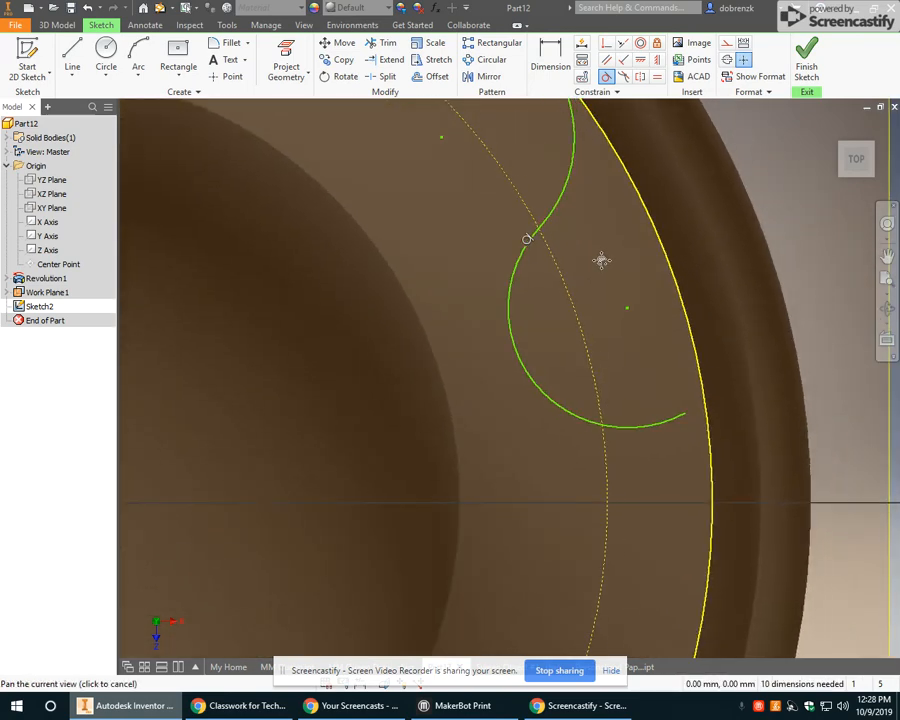
pyautogui.rightClick(793, 172)
pyautogui.press('Escape')
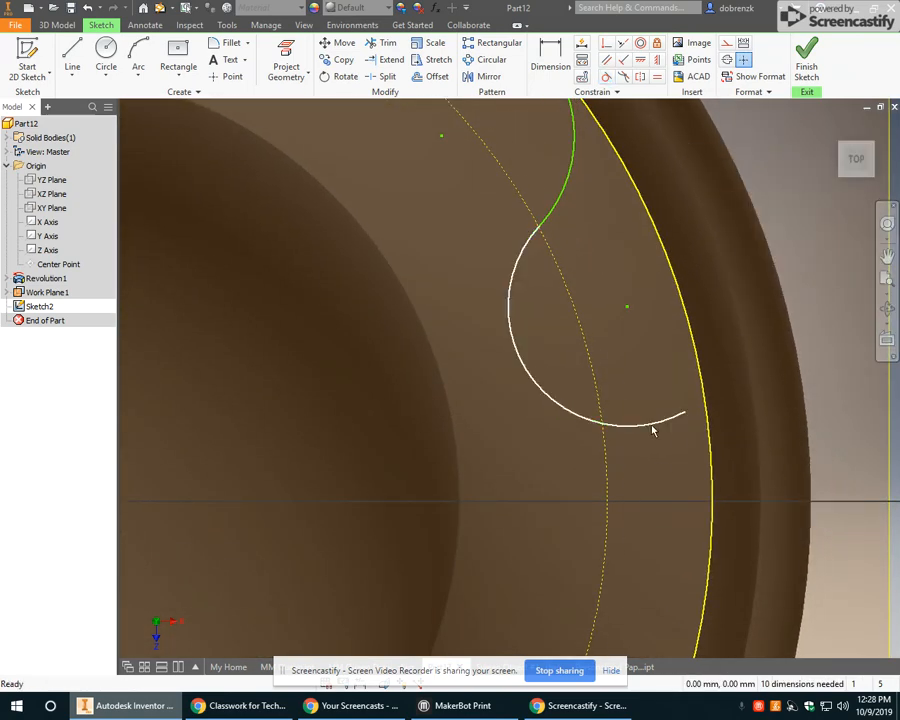
# Shrink the fourth arc by moving its free end inward, and sketch an outward arc of about 1.4 mm radius from that end
pyautogui.moveTo(683, 413); pyautogui.dragTo(618, 349)
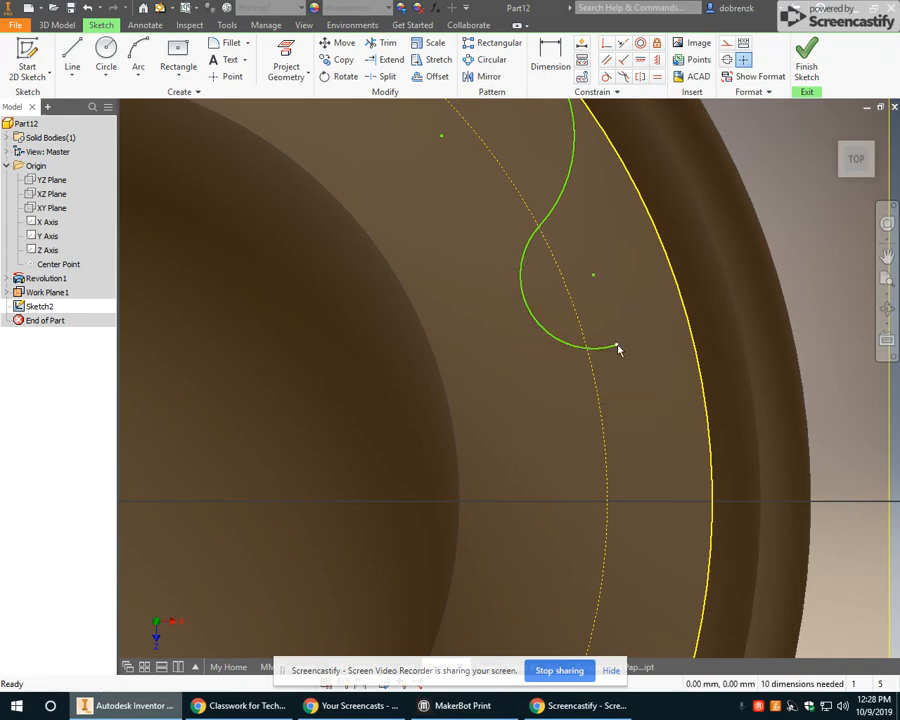
pyautogui.click(138, 58)
pyautogui.scroll(-5, 422, 325)
pyautogui.scroll(5, 426, 325)
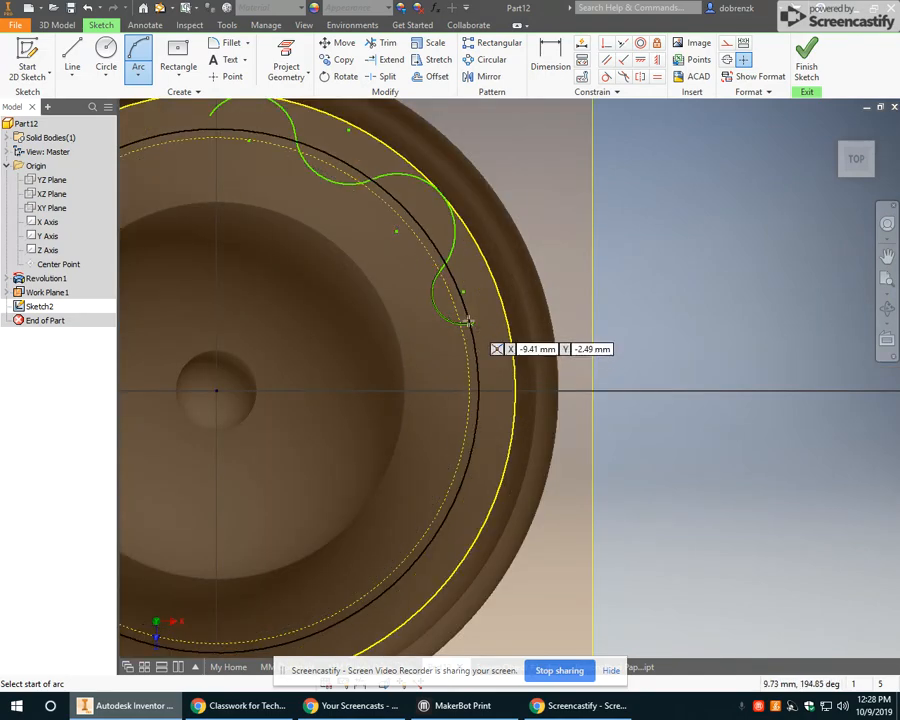
pyautogui.click(471, 323)
pyautogui.click(486, 380)
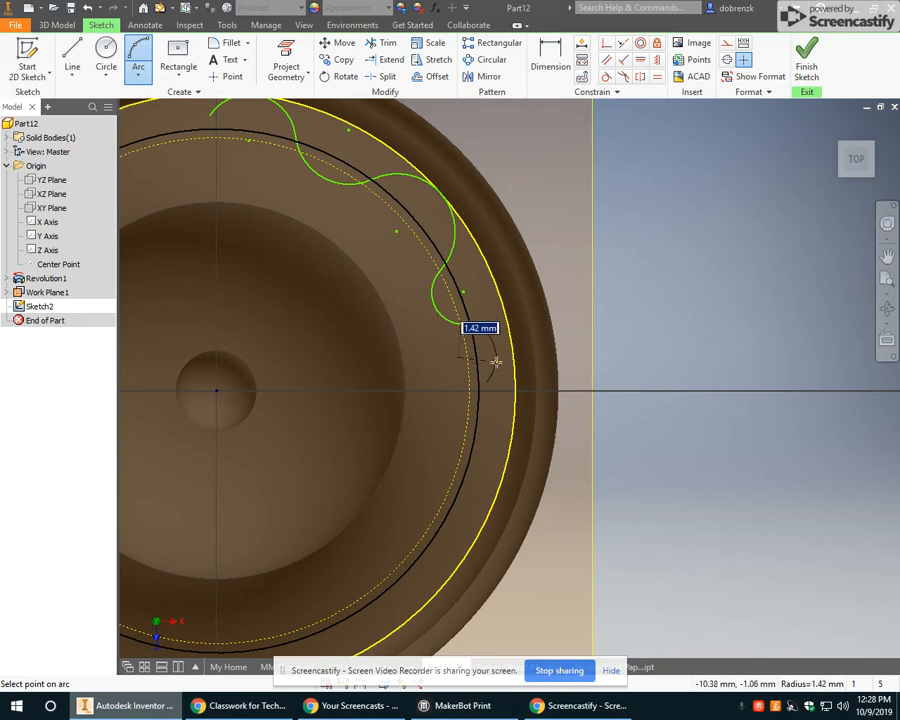
pyautogui.click(496, 360)
pyautogui.rightClick(661, 244)
pyautogui.click(693, 245)
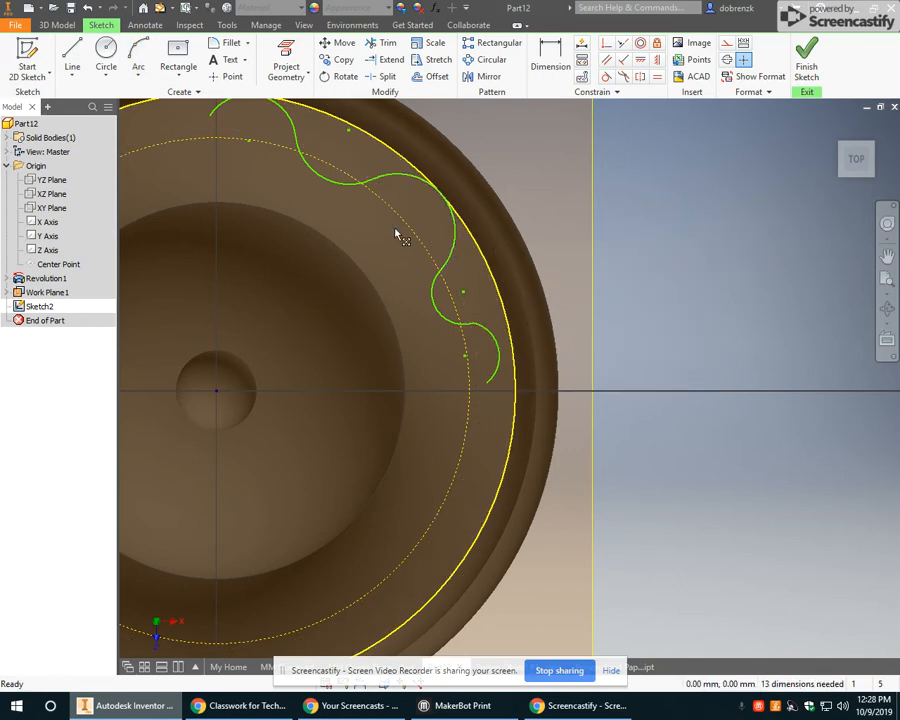
# Shift the third and fourth arcs' centres back along the rim, and sketch an inward arc from the chain's end to the horizontal axis
pyautogui.moveTo(396, 233); pyautogui.dragTo(376, 210)
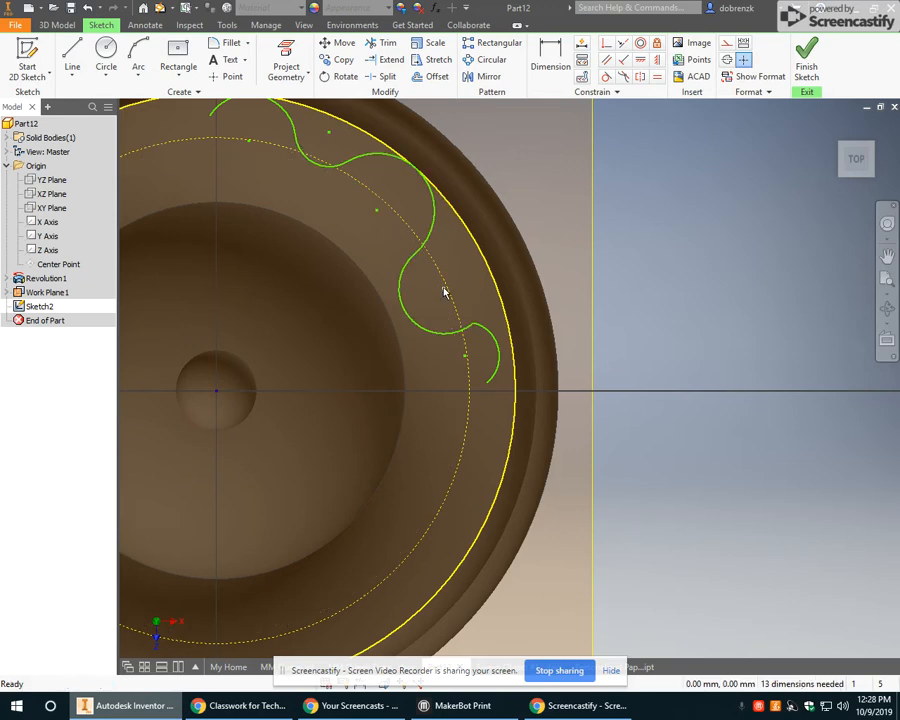
pyautogui.moveTo(445, 292); pyautogui.dragTo(430, 242)
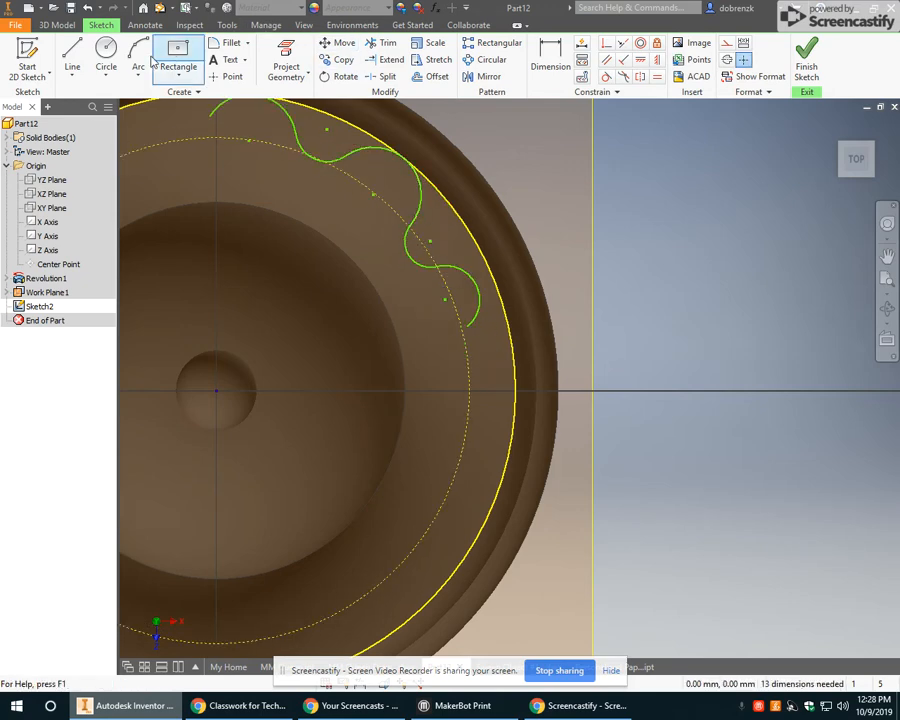
pyautogui.click(139, 55)
pyautogui.click(466, 338)
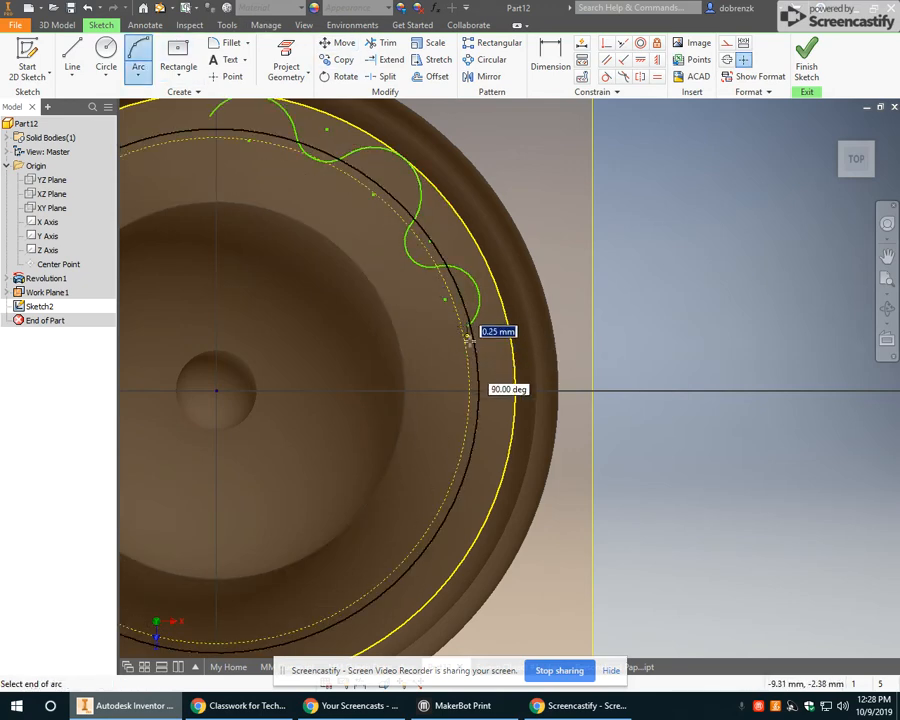
pyautogui.click(480, 390)
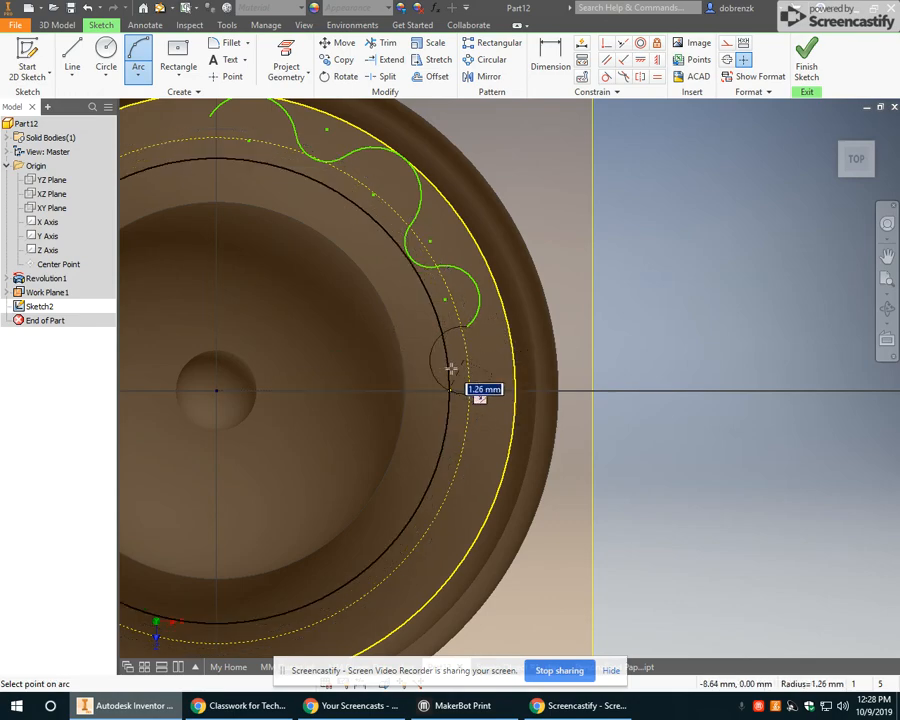
pyautogui.click(456, 366)
pyautogui.rightClick(597, 229)
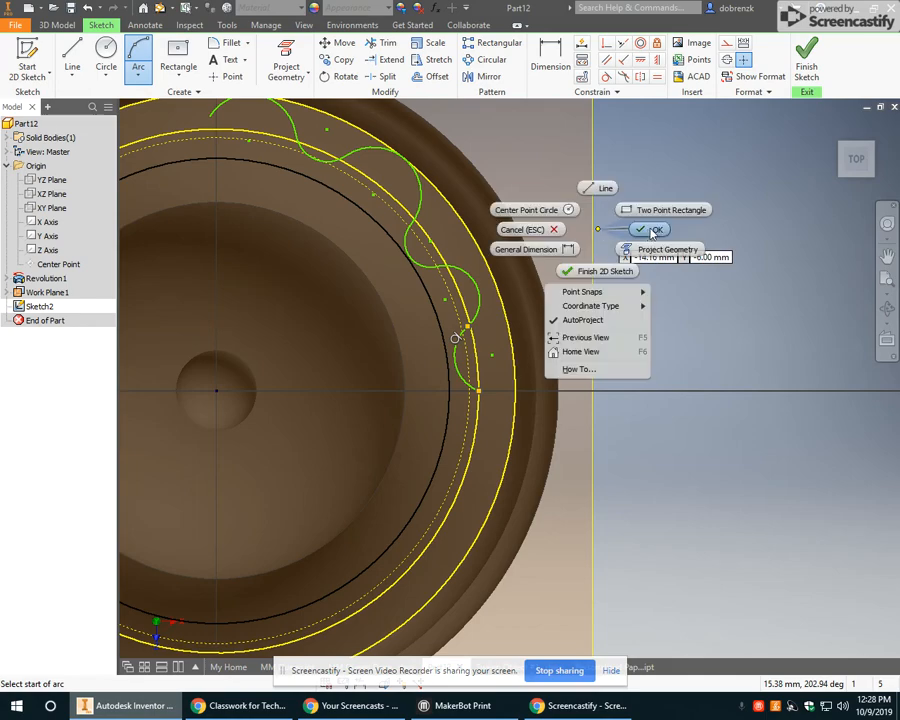
# Leave the Arc command and slightly reshape the first arc by moving it near its joint with the second arc
pyautogui.click(653, 231)
pyautogui.moveTo(476, 245)
pyautogui.mouseDown(button='middle')
pyautogui.moveTo(576, 270)
pyautogui.moveTo(554, 226)
pyautogui.mouseUp(button='middle')
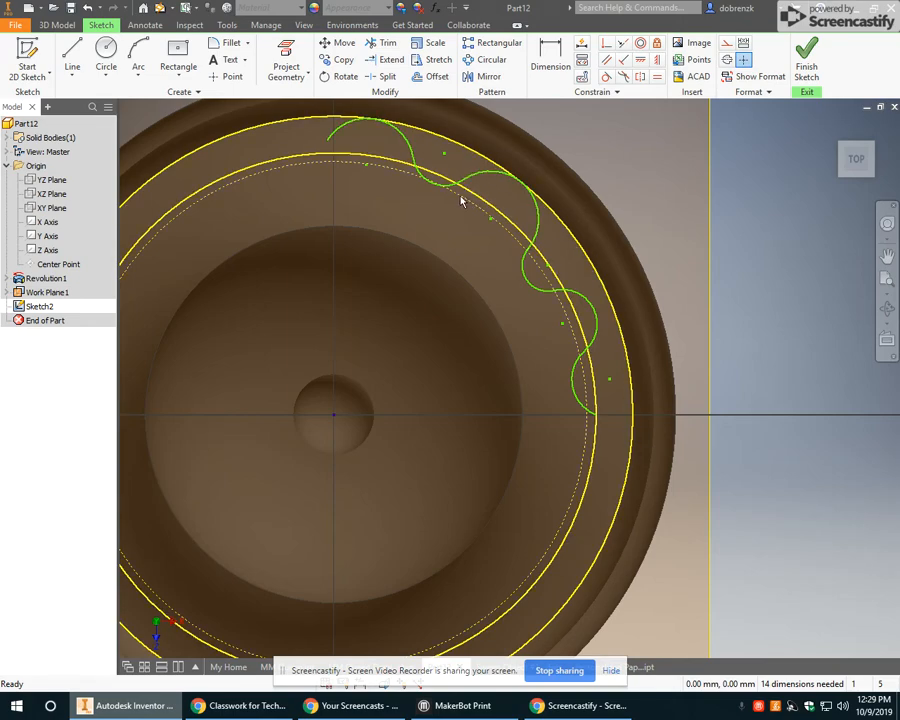
pyautogui.moveTo(461, 202)
pyautogui.mouseDown(button='middle')
pyautogui.moveTo(434, 209)
pyautogui.moveTo(458, 213)
pyautogui.moveTo(466, 243)
pyautogui.moveTo(445, 190)
pyautogui.mouseUp(button='middle')
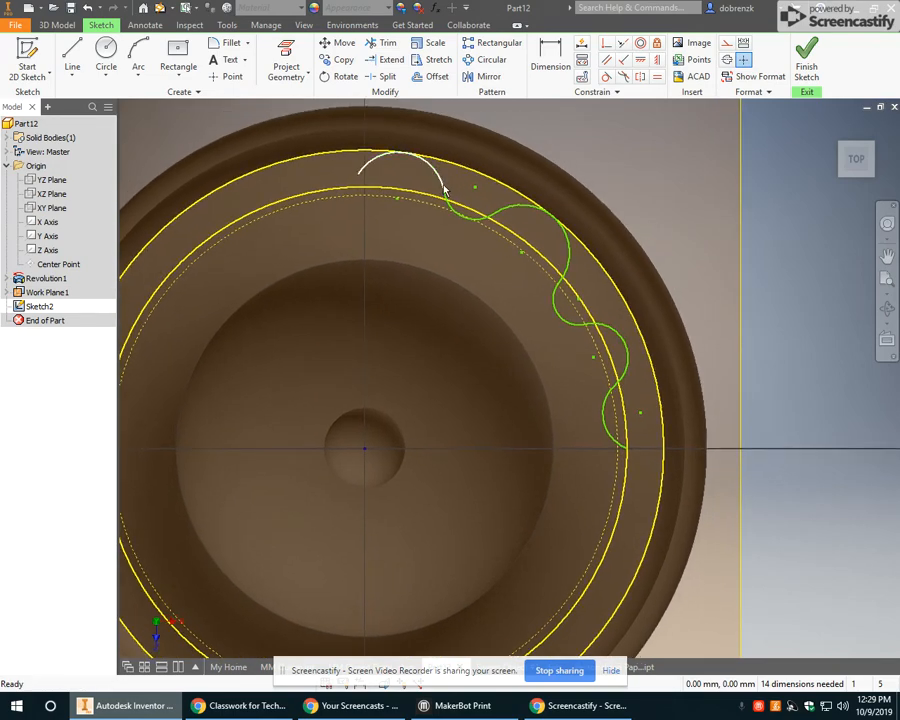
pyautogui.moveTo(445, 190)
pyautogui.mouseDown()
pyautogui.moveTo(422, 177)
pyautogui.moveTo(458, 193)
pyautogui.moveTo(430, 180)
pyautogui.moveTo(447, 192)
pyautogui.mouseUp()
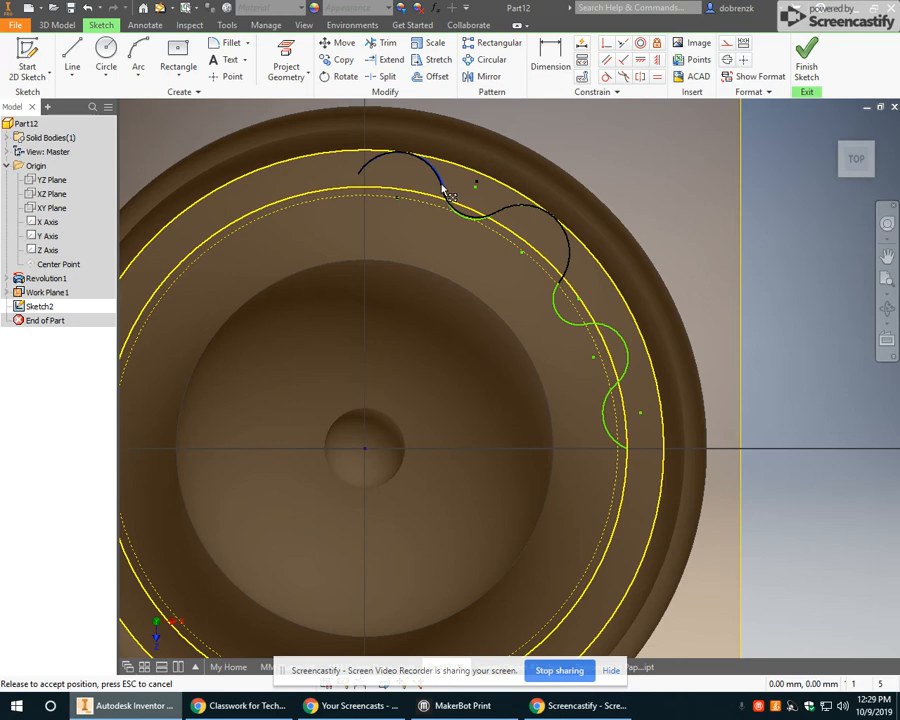
pyautogui.moveTo(441, 188); pyautogui.dragTo(442, 189)
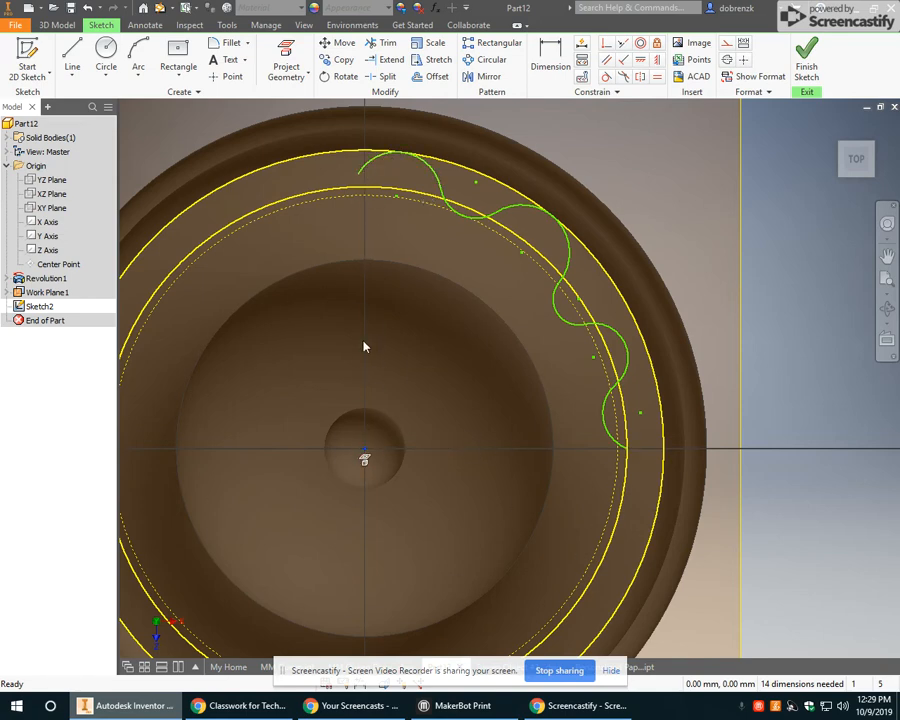
# Try to align the chain's starting endpoint horizontally with the sketch centre point, and undo that constraint
pyautogui.click(641, 61)
pyautogui.click(327, 131)
pyautogui.rightClick(716, 154)
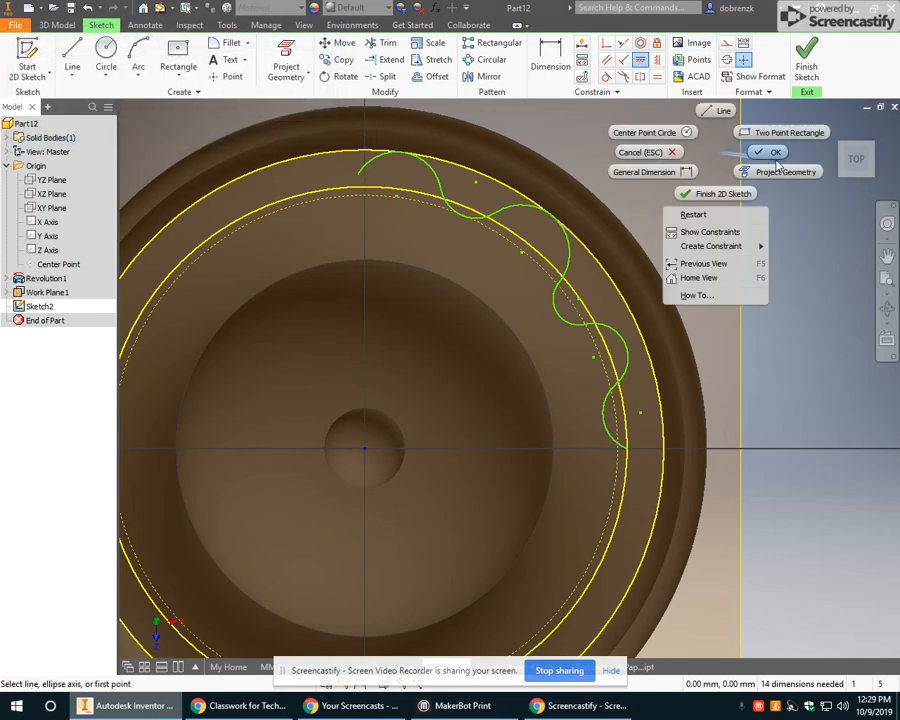
pyautogui.click(775, 156)
pyautogui.click(641, 61)
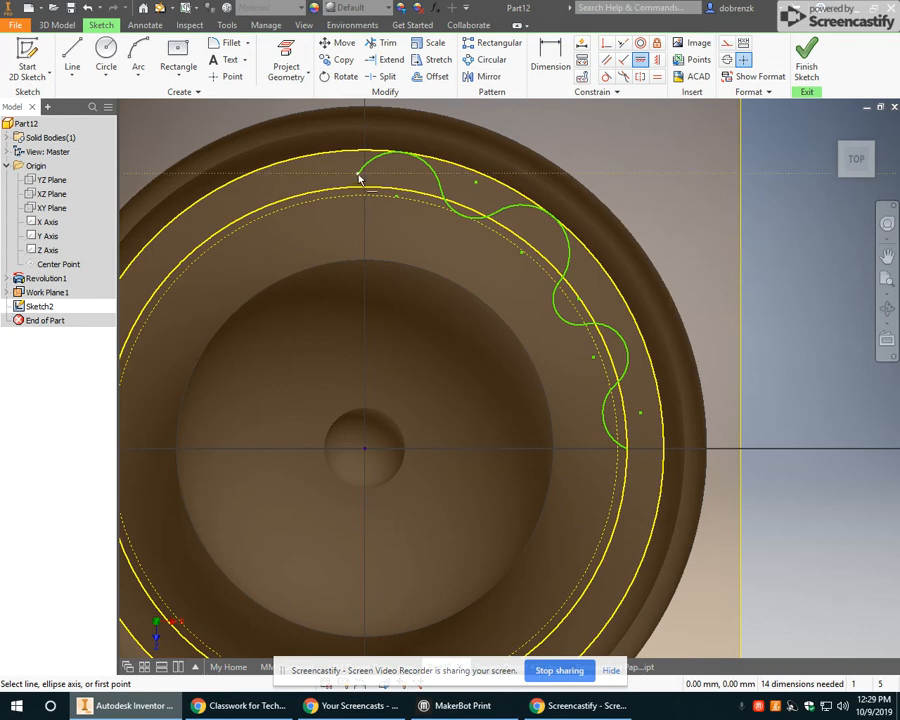
pyautogui.click(366, 447)
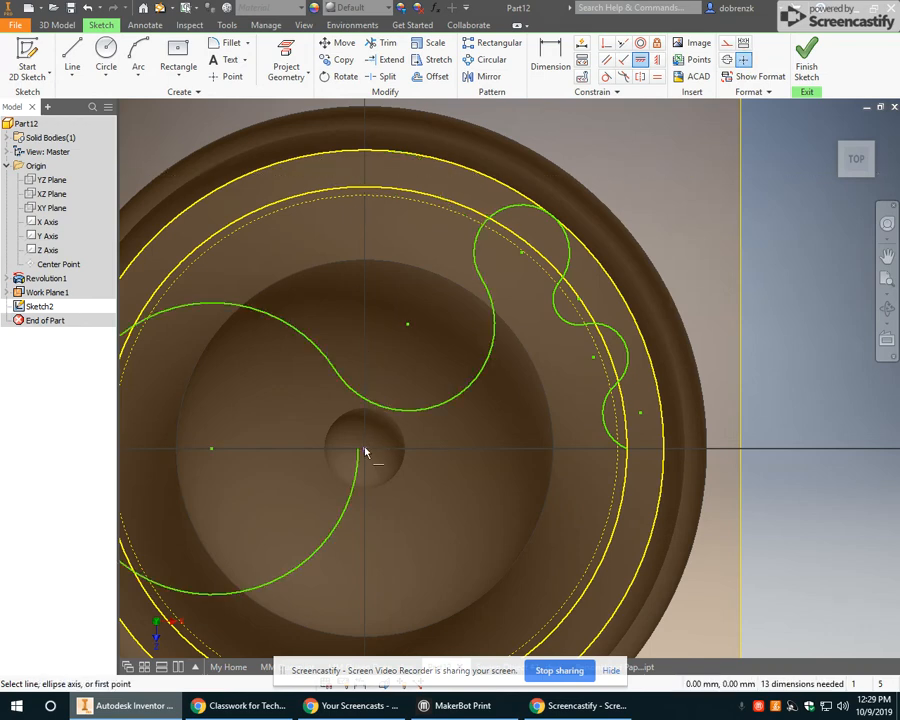
pyautogui.click(88, 8)
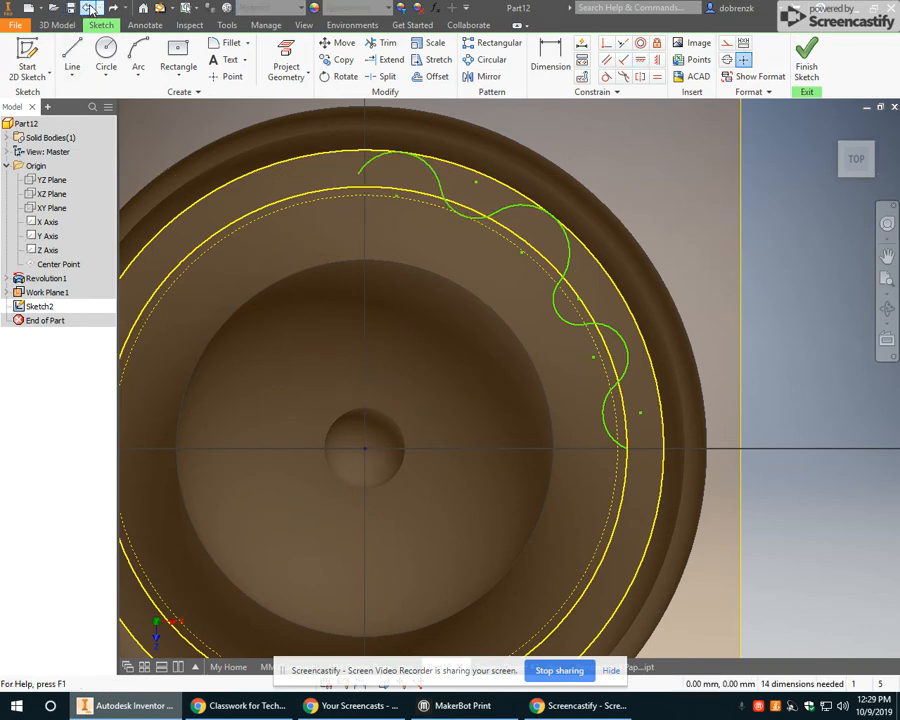
# Align the chain's starting endpoint vertically with the sketch centre point, and its last endpoint horizontally with the same point
pyautogui.click(657, 61)
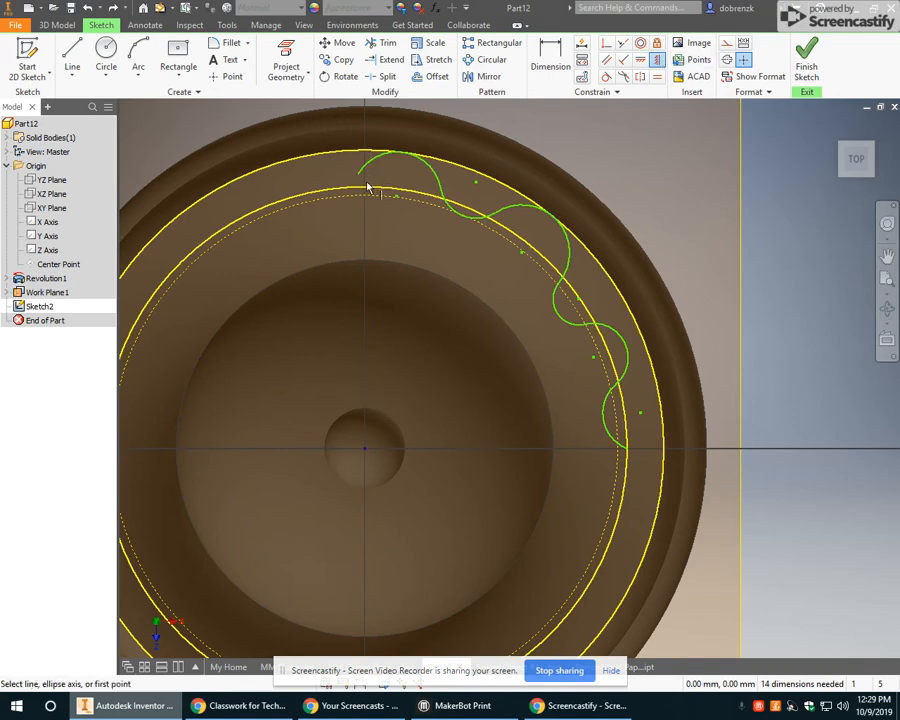
pyautogui.click(365, 451)
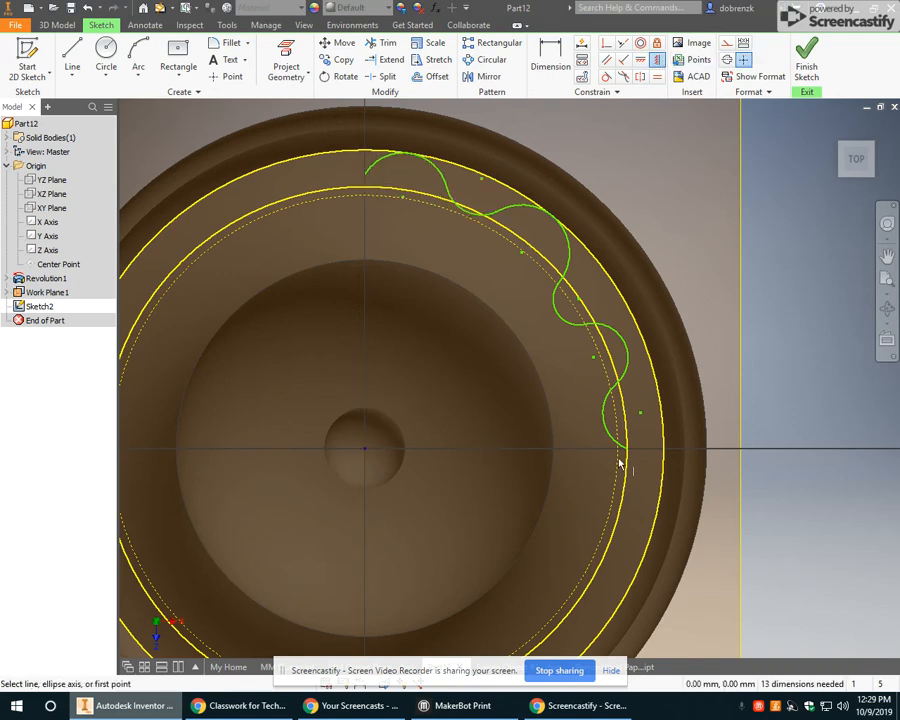
pyautogui.click(643, 61)
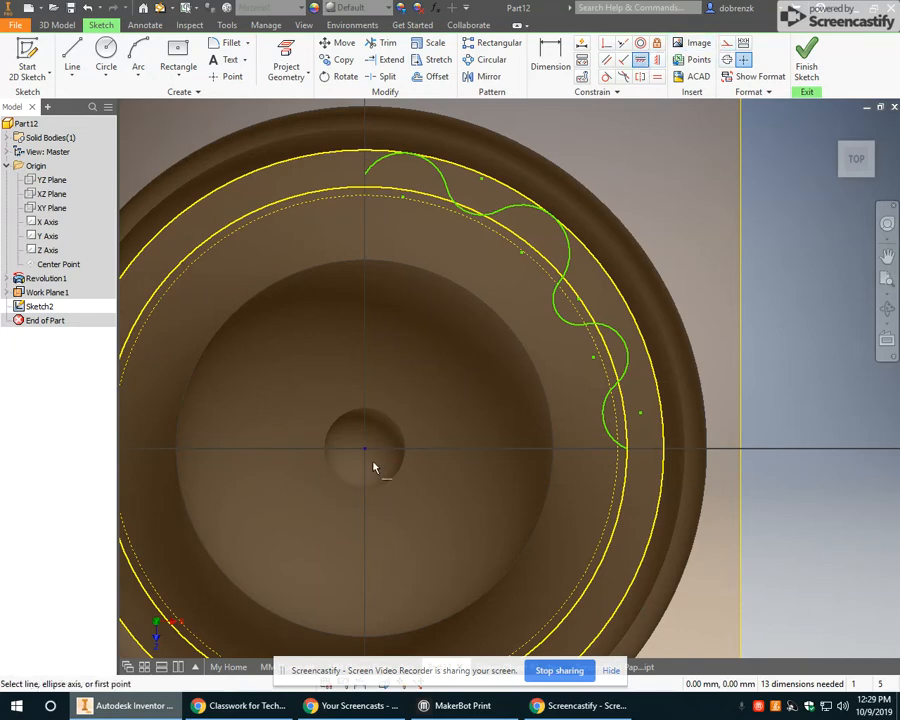
pyautogui.click(626, 454)
pyautogui.scroll(-3, 538, 281)
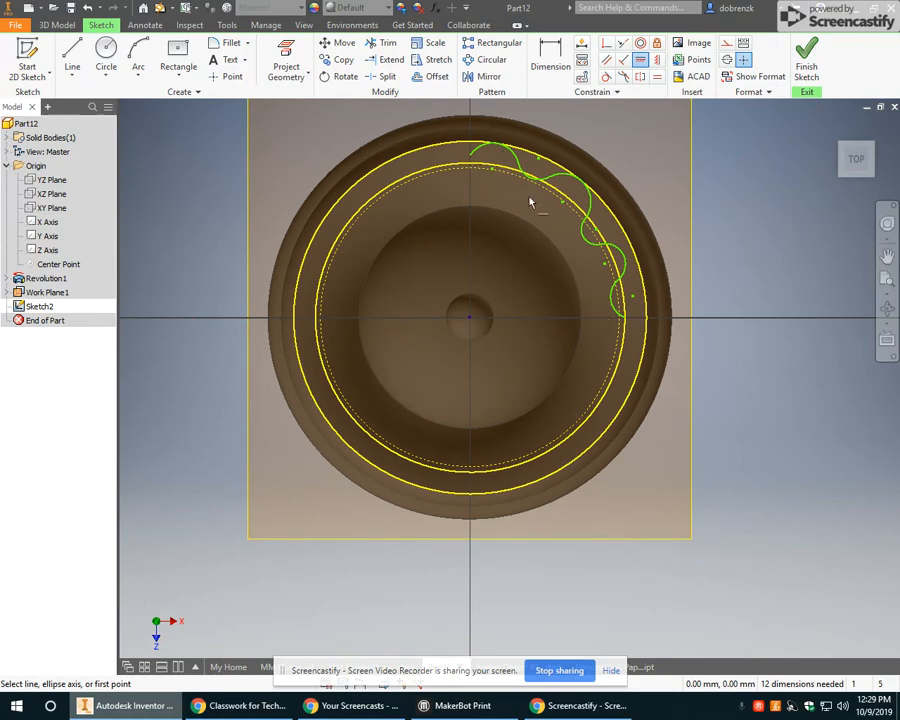
pyautogui.scroll(3, 530, 203)
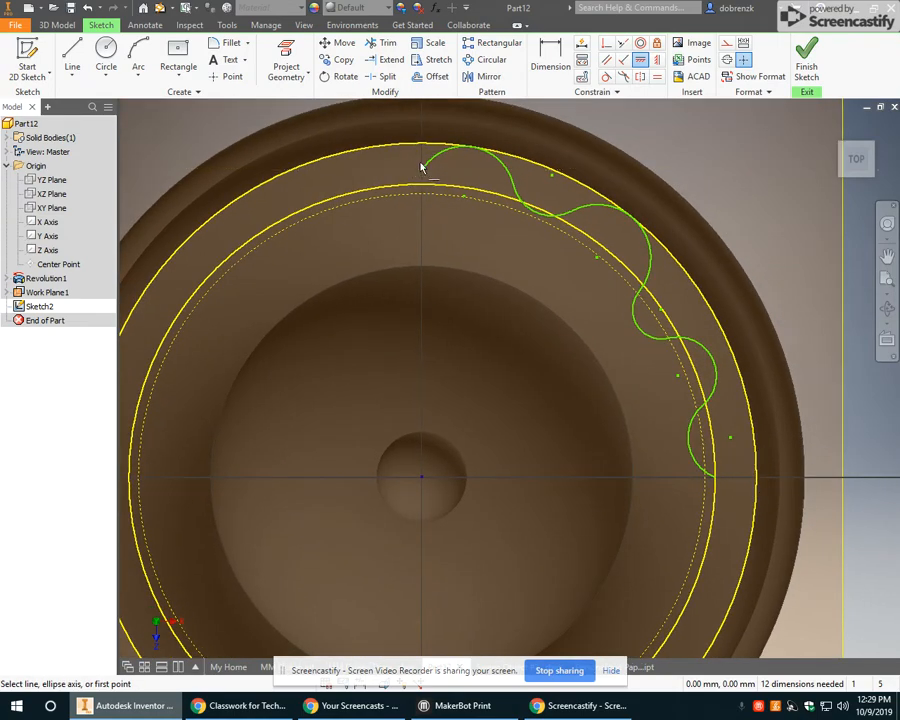
pyautogui.rightClick(763, 210)
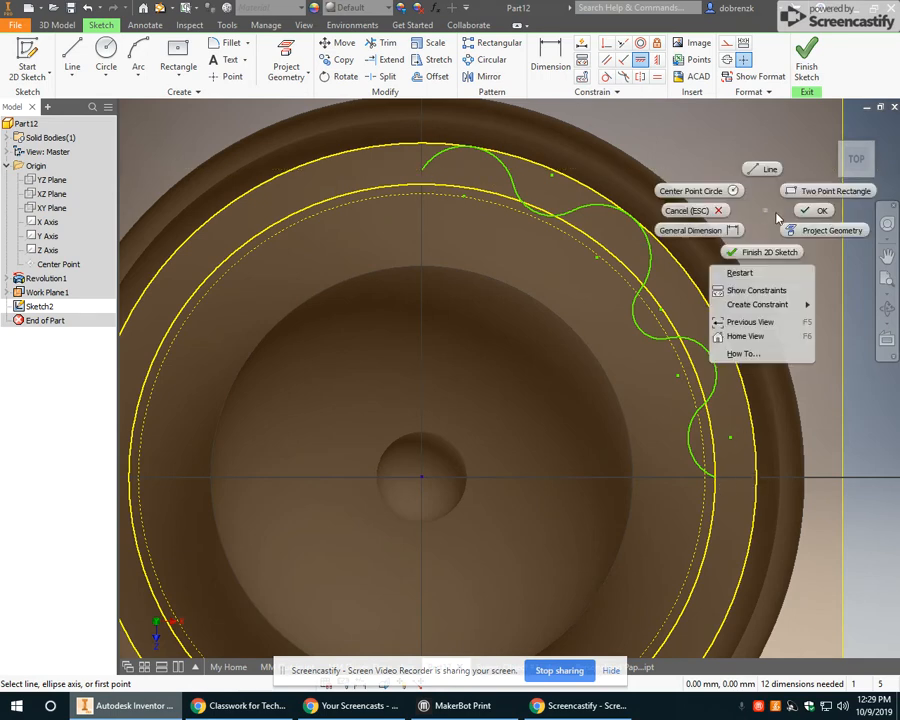
pyautogui.click(806, 212)
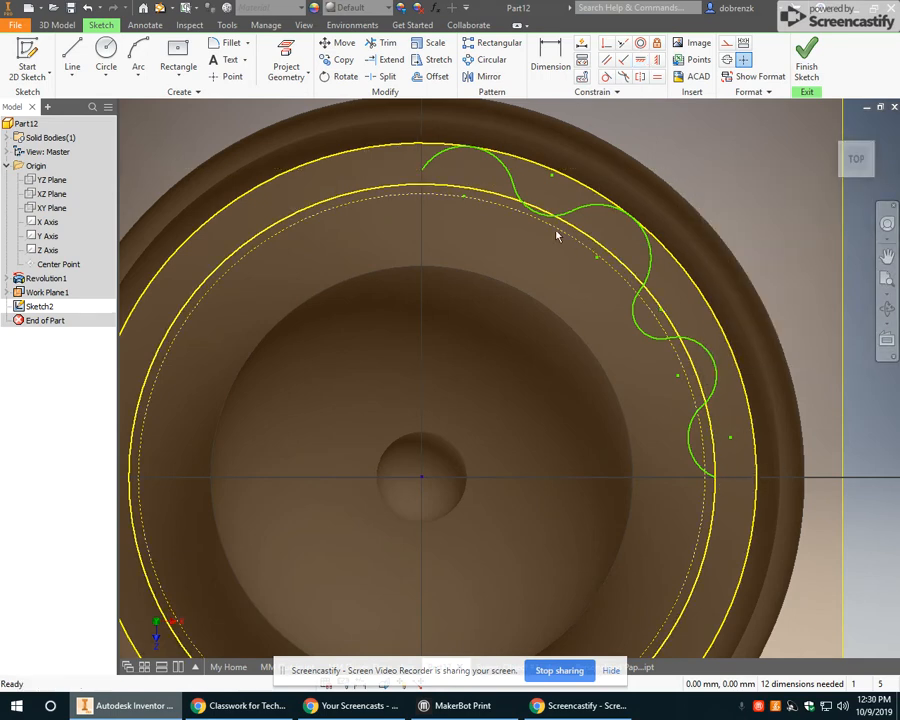
# Apply Equal constraints between neighbouring arcs so that all six arcs of the chain share the same radius
pyautogui.click(655, 77)
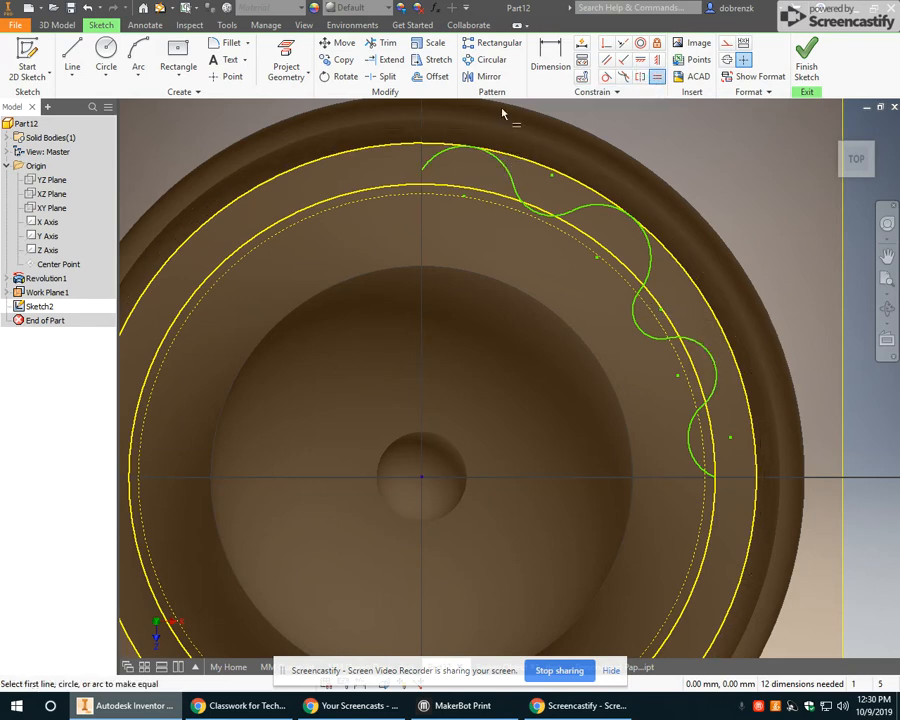
pyautogui.click(713, 366)
pyautogui.click(696, 425)
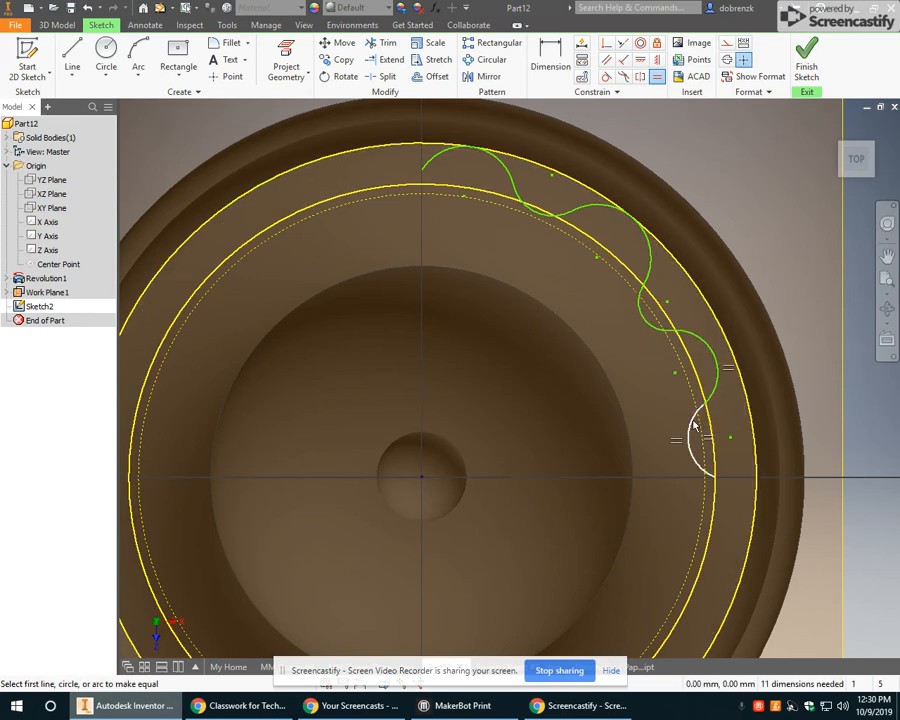
pyautogui.click(713, 357)
pyautogui.click(642, 272)
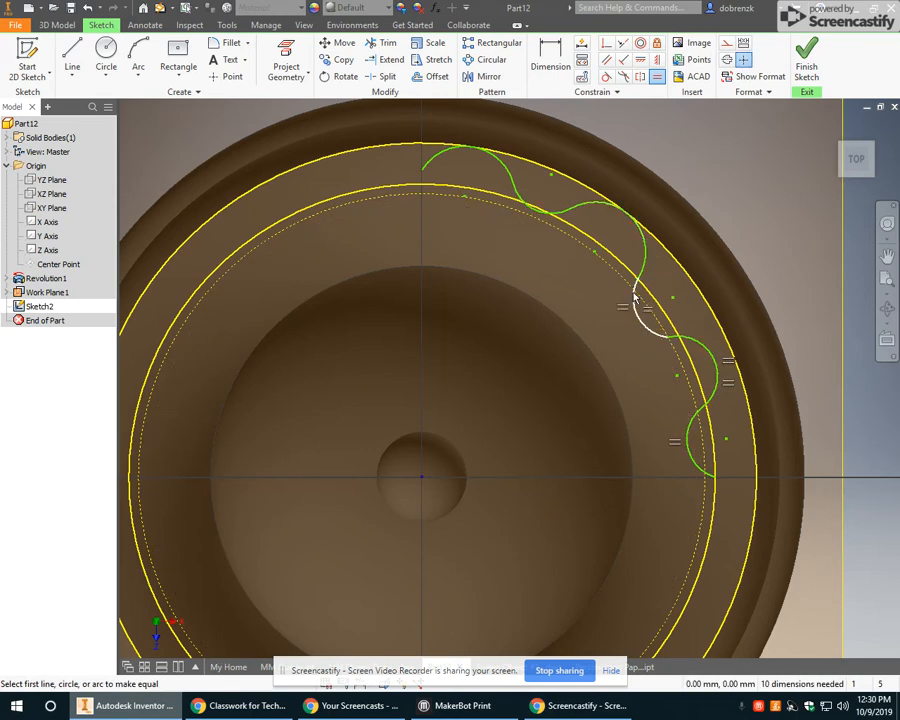
pyautogui.click(636, 300)
pyautogui.click(645, 250)
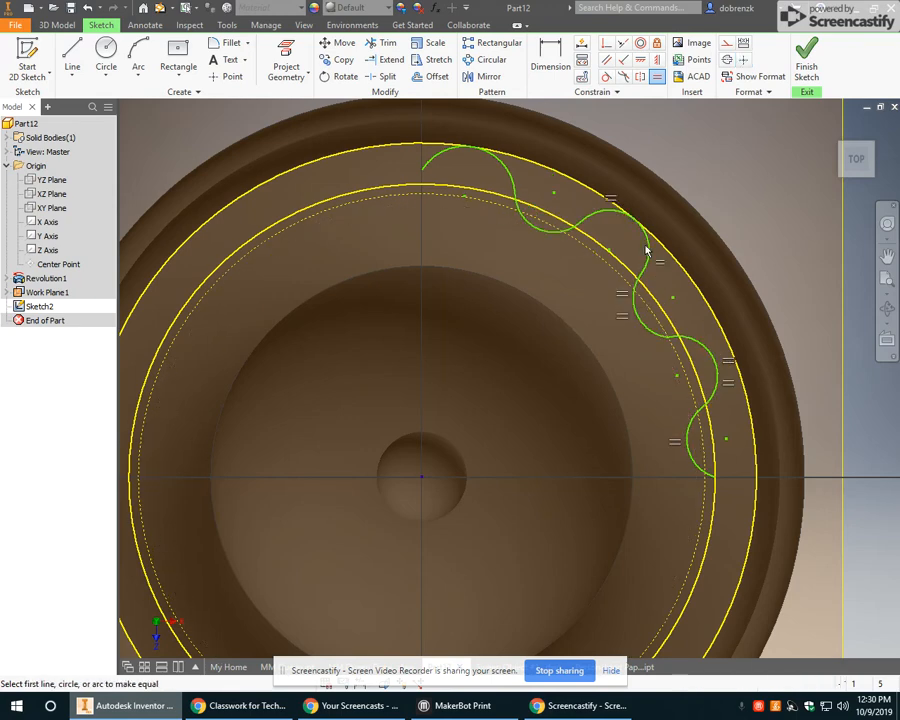
pyautogui.click(594, 214)
pyautogui.click(532, 231)
pyautogui.click(530, 225)
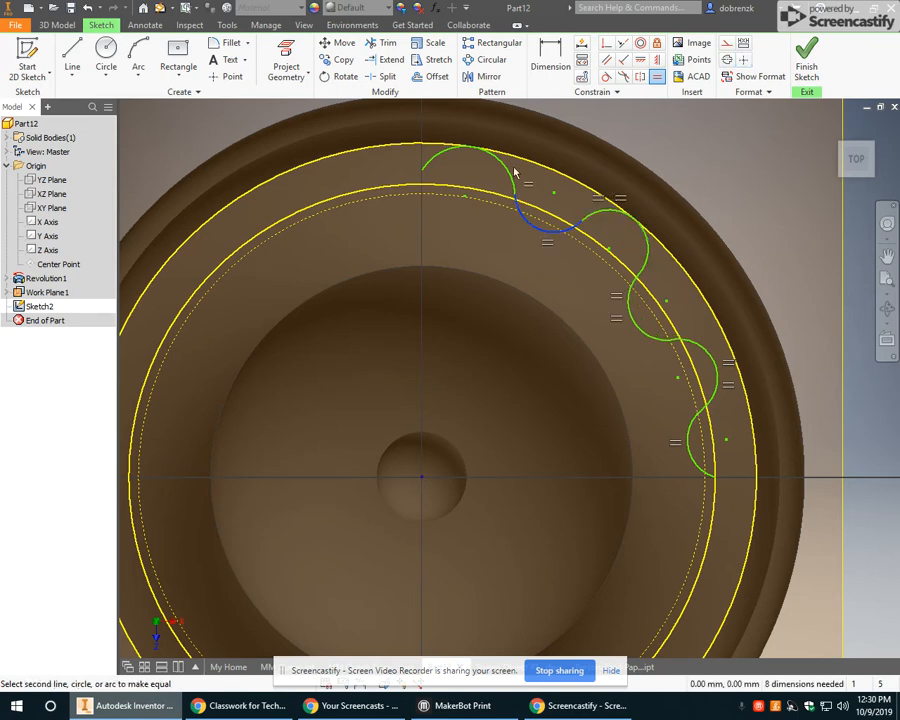
pyautogui.click(508, 175)
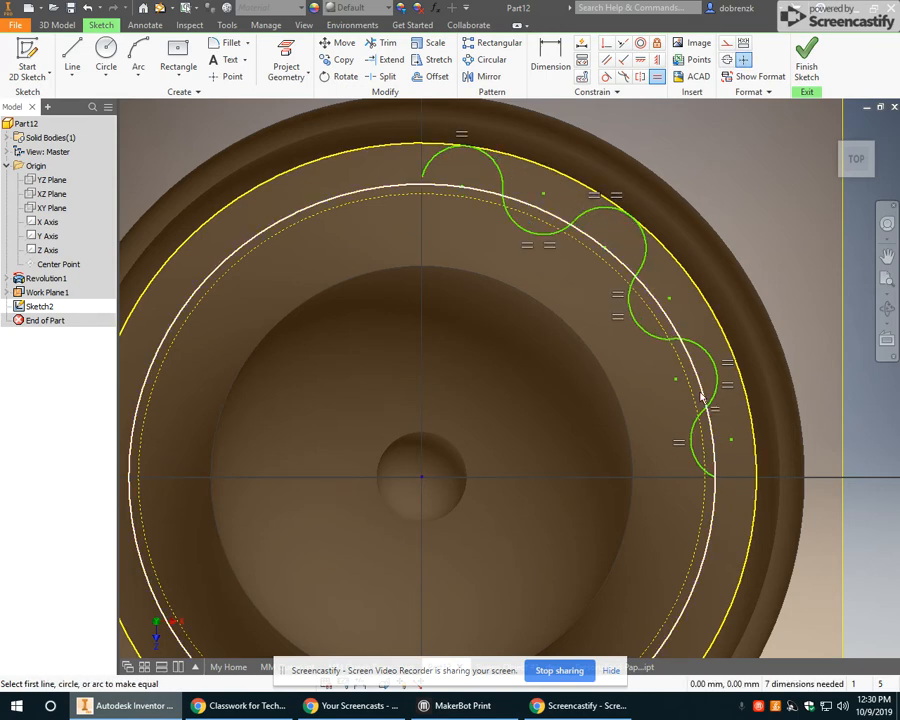
pyautogui.rightClick(717, 142)
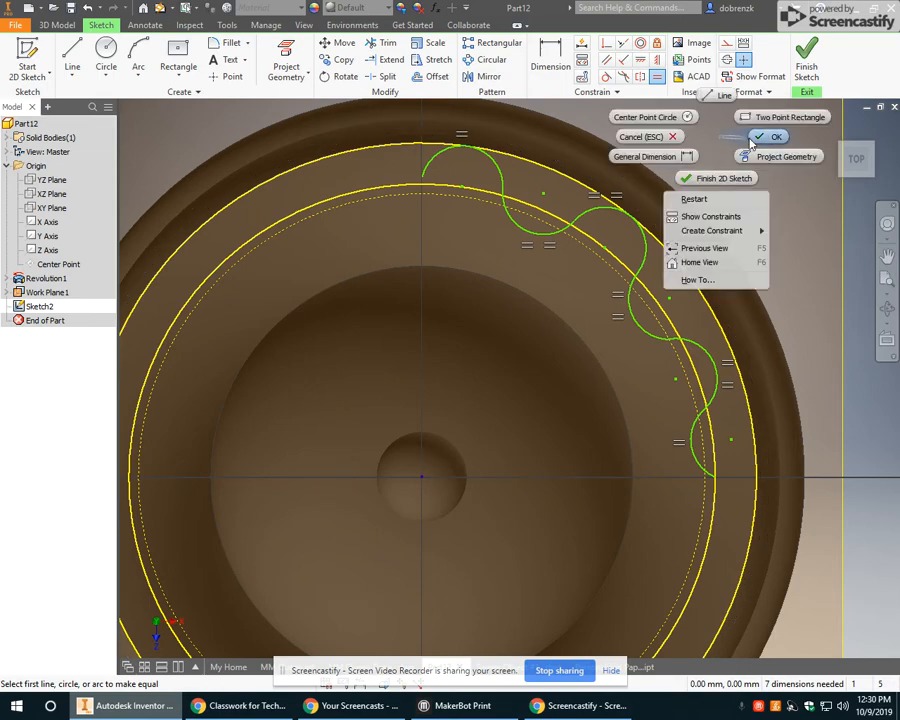
pyautogui.press('Escape')
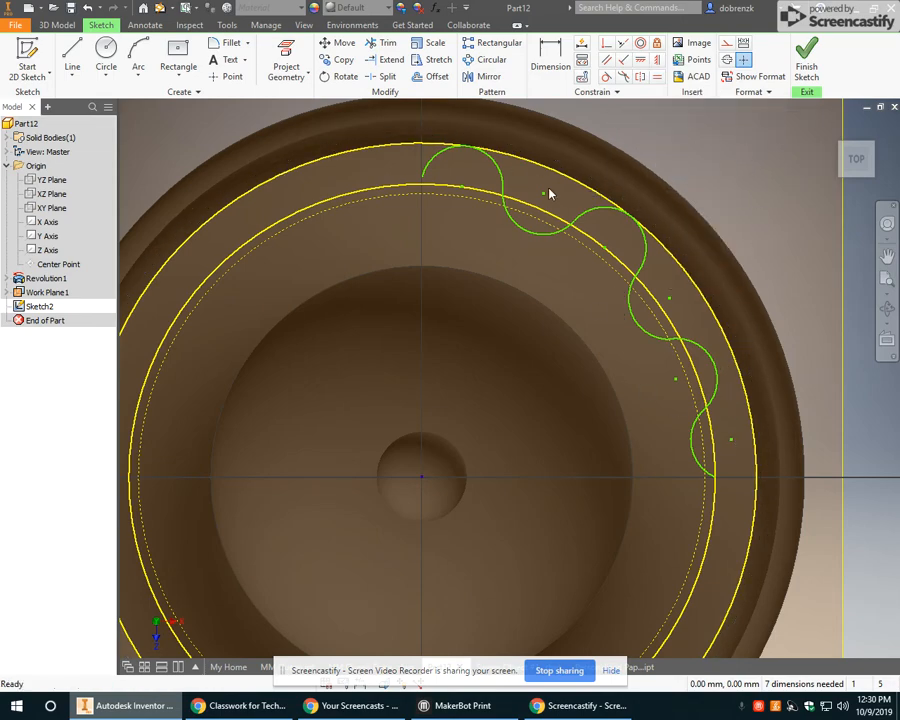
# Constrain the centres of the three inward arcs, the second, fourth and sixth, coincident with the dashed construction circle
pyautogui.press('o')
pyautogui.click(669, 321)
pyautogui.press('Escape')
pyautogui.click(606, 43)
pyautogui.moveTo(617, 338); pyautogui.dragTo(496, 270, button='middle')
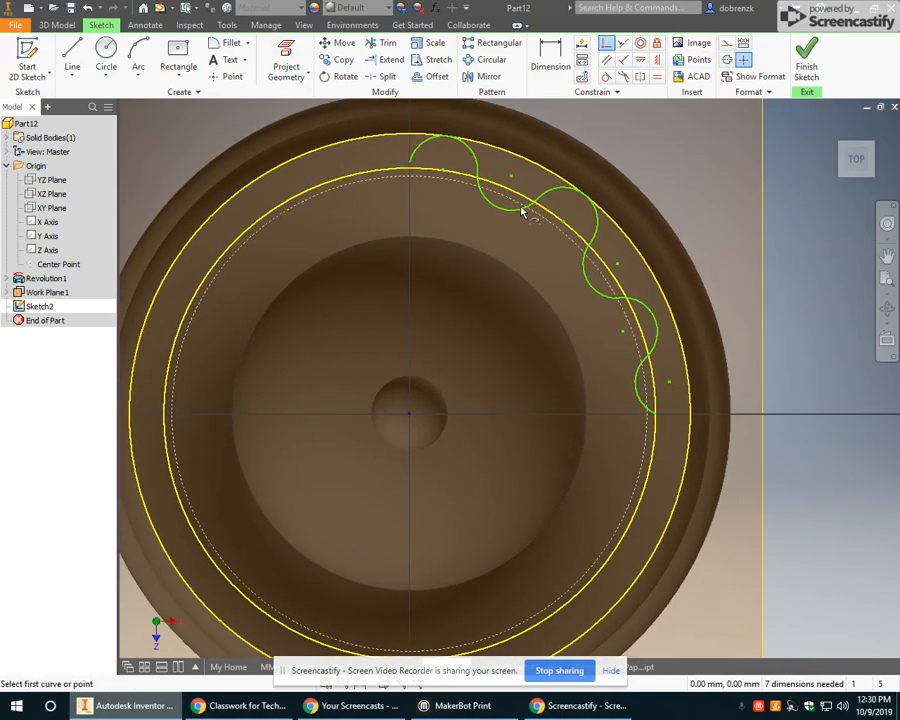
pyautogui.click(618, 268)
pyautogui.click(606, 285)
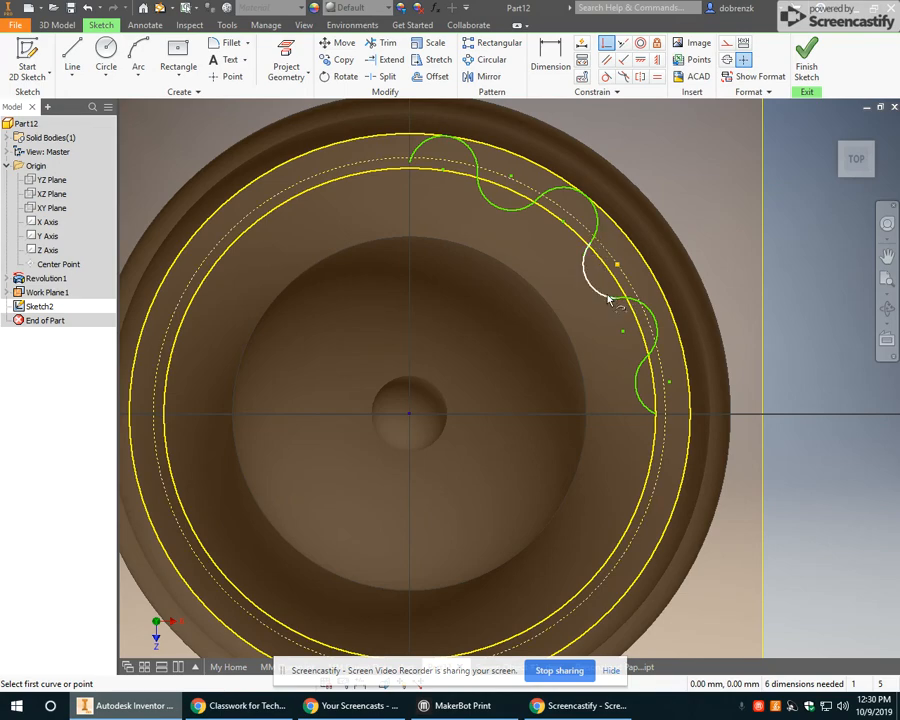
pyautogui.click(578, 203)
pyautogui.click(521, 187)
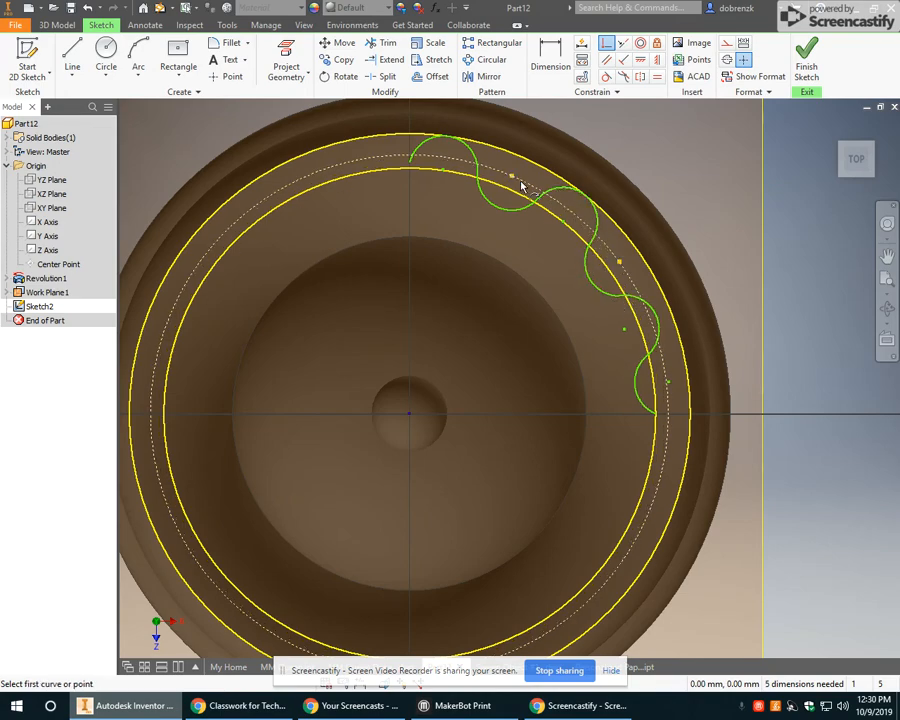
pyautogui.click(671, 386)
pyautogui.click(664, 388)
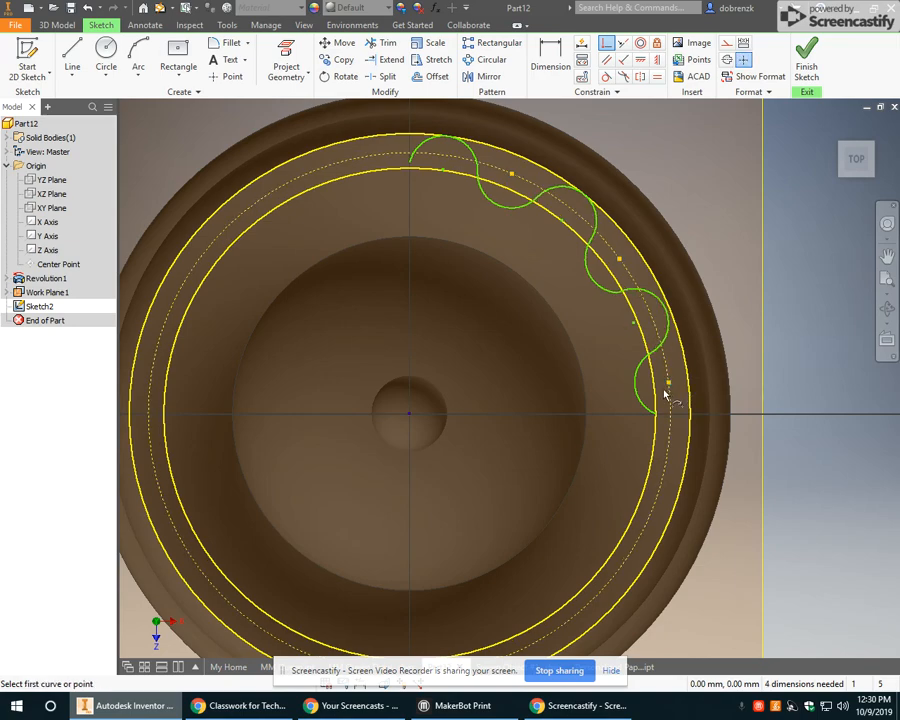
# Make the fifth arc tangent to the projected outer rim circle and to the neighbouring fourth arc
pyautogui.click(606, 76)
pyautogui.scroll(5, 659, 327)
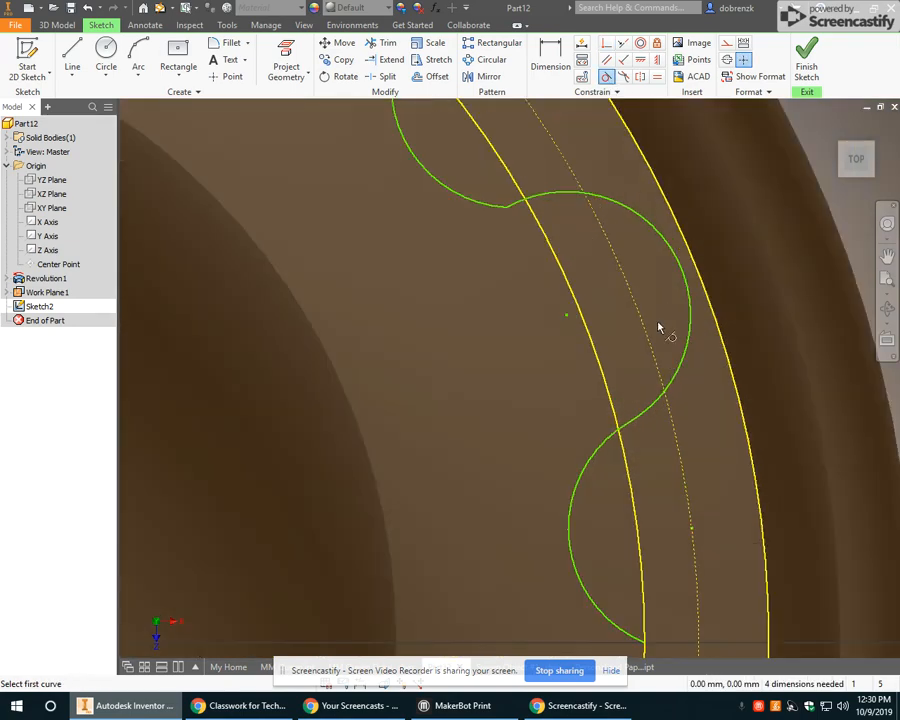
pyautogui.click(695, 272)
pyautogui.click(691, 282)
pyautogui.scroll(-2, 671, 440)
pyautogui.scroll(-2, 663, 335)
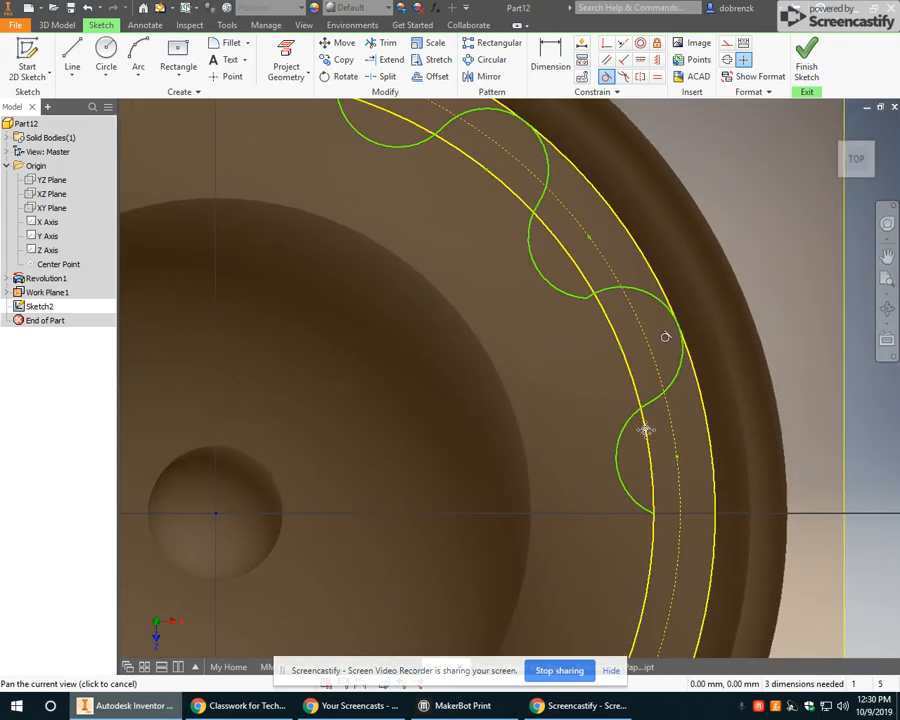
pyautogui.click(579, 304)
pyautogui.scroll(2, 614, 297)
pyautogui.click(614, 297)
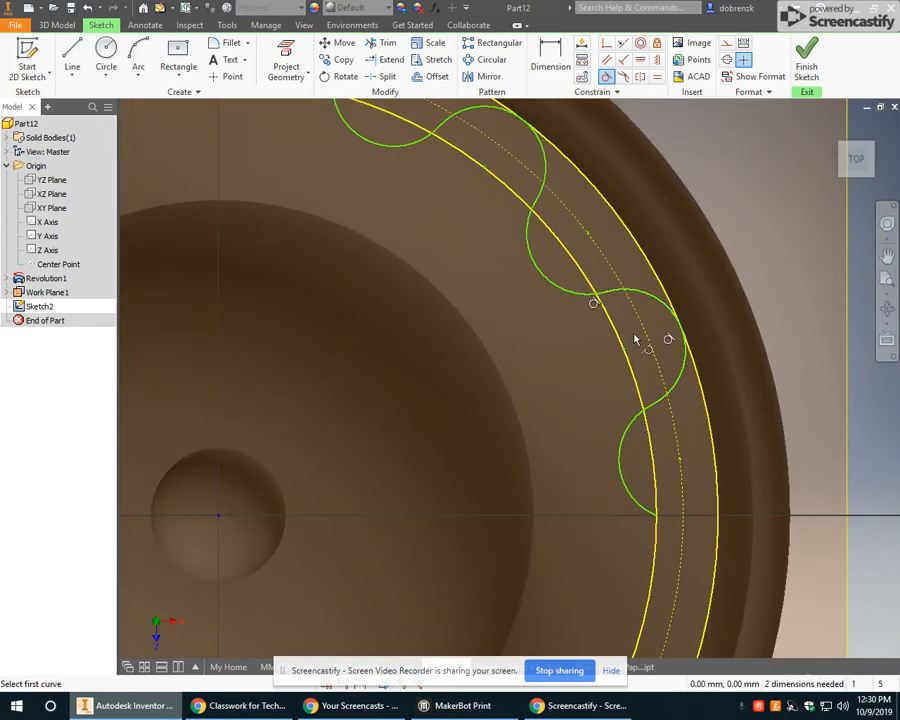
# Try to add a tangent constraint between the sixth and fifth arcs, and leave the Tangent command
pyautogui.click(632, 425)
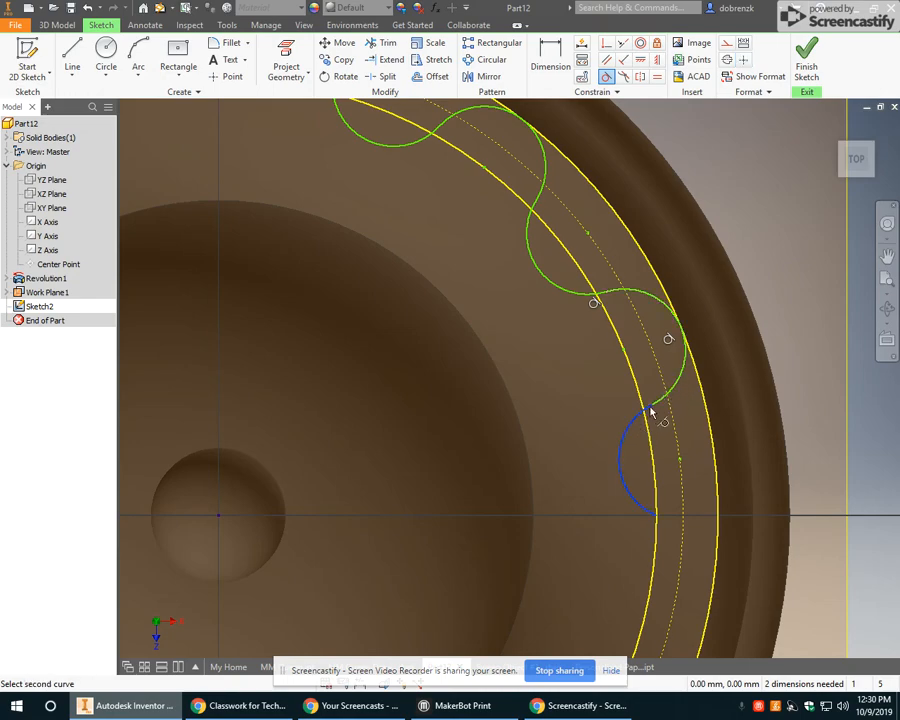
pyautogui.click(662, 400)
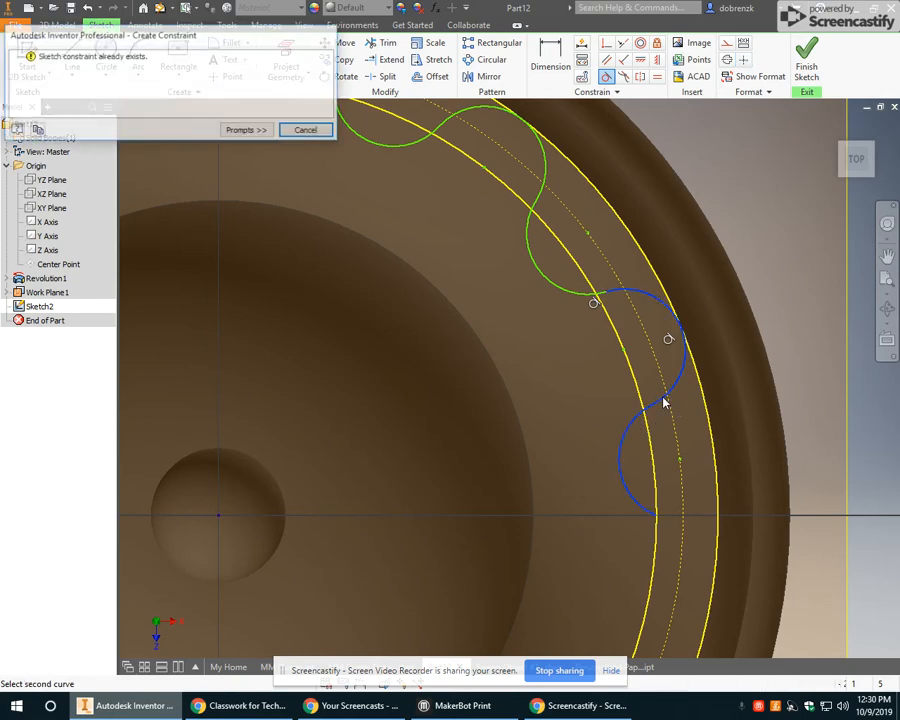
pyautogui.click(305, 130)
pyautogui.moveTo(486, 297)
pyautogui.mouseDown(button='middle')
pyautogui.moveTo(566, 465)
pyautogui.moveTo(542, 374)
pyautogui.moveTo(552, 382)
pyautogui.moveTo(529, 365)
pyautogui.mouseUp(button='middle')
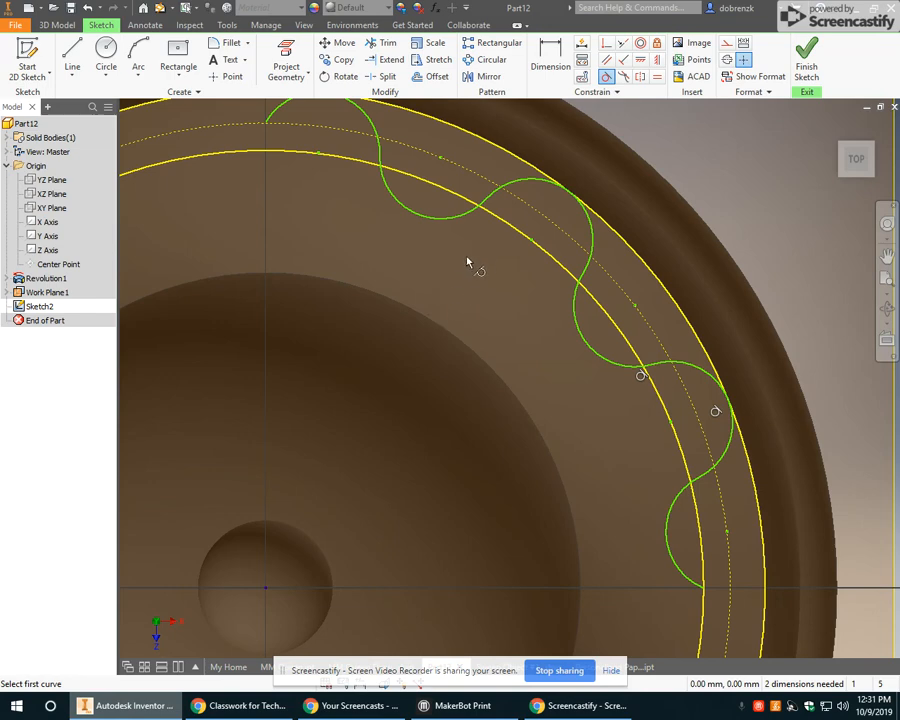
pyautogui.rightClick(446, 298)
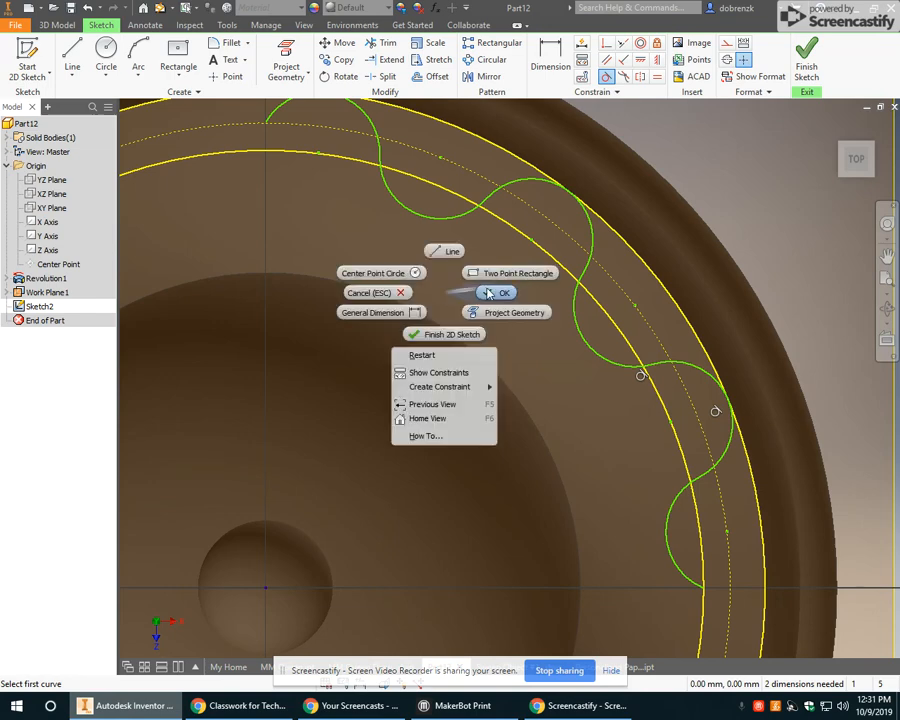
pyautogui.click(490, 296)
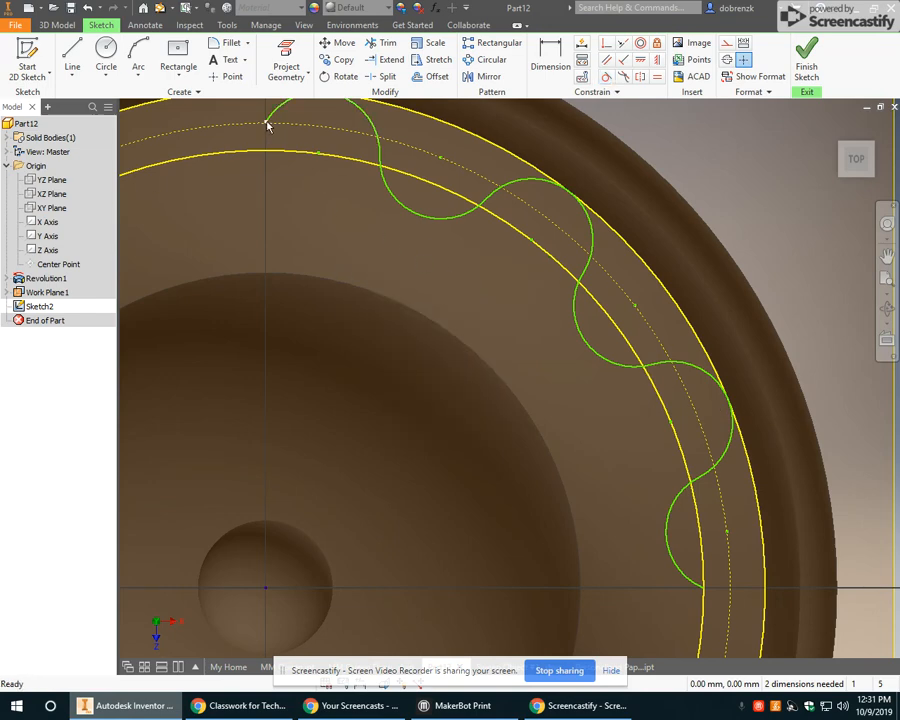
# Constrain the free end point of the sixth arc coincident with the dashed construction circle, and leave the constraint command
pyautogui.click(606, 43)
pyautogui.click(704, 589)
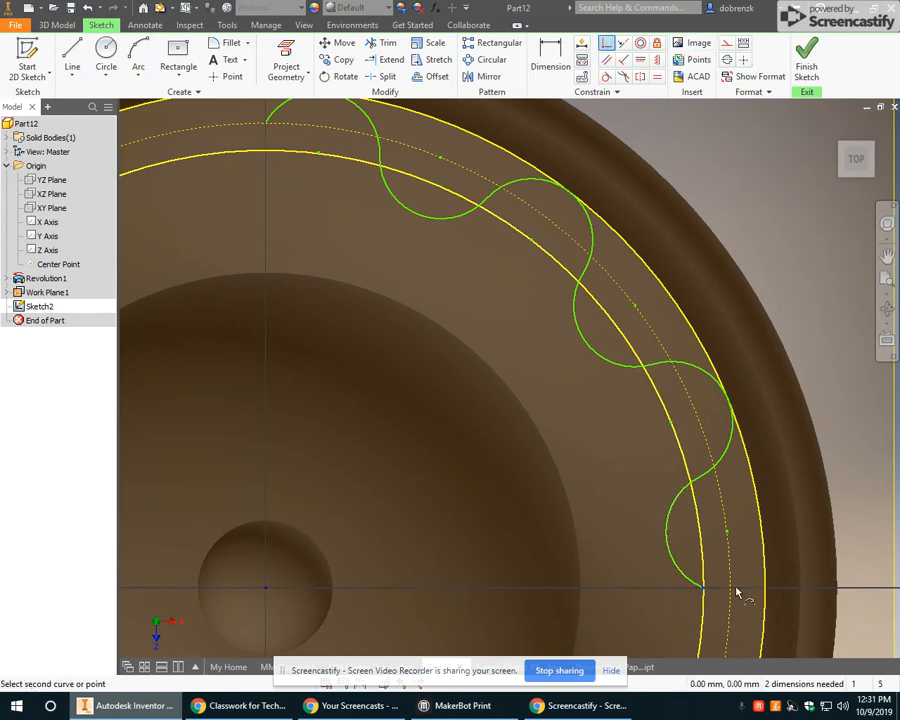
pyautogui.click(728, 589)
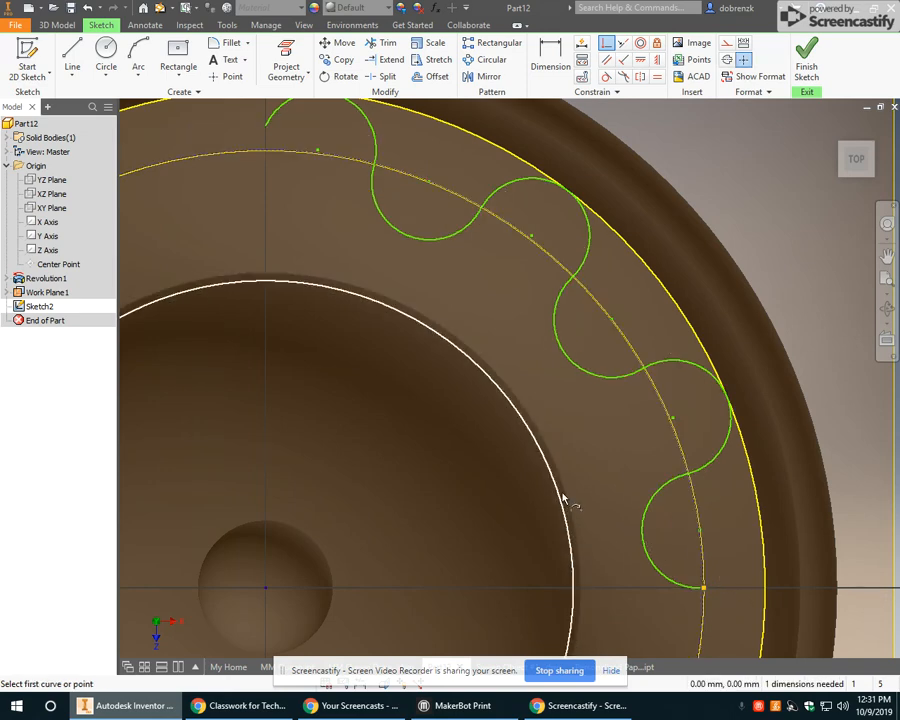
pyautogui.scroll(-3, 599, 482)
pyautogui.moveTo(599, 482)
pyautogui.mouseDown(button='middle')
pyautogui.moveTo(567, 424)
pyautogui.moveTo(538, 317)
pyautogui.moveTo(551, 352)
pyautogui.mouseUp(button='middle')
pyautogui.rightClick(508, 398)
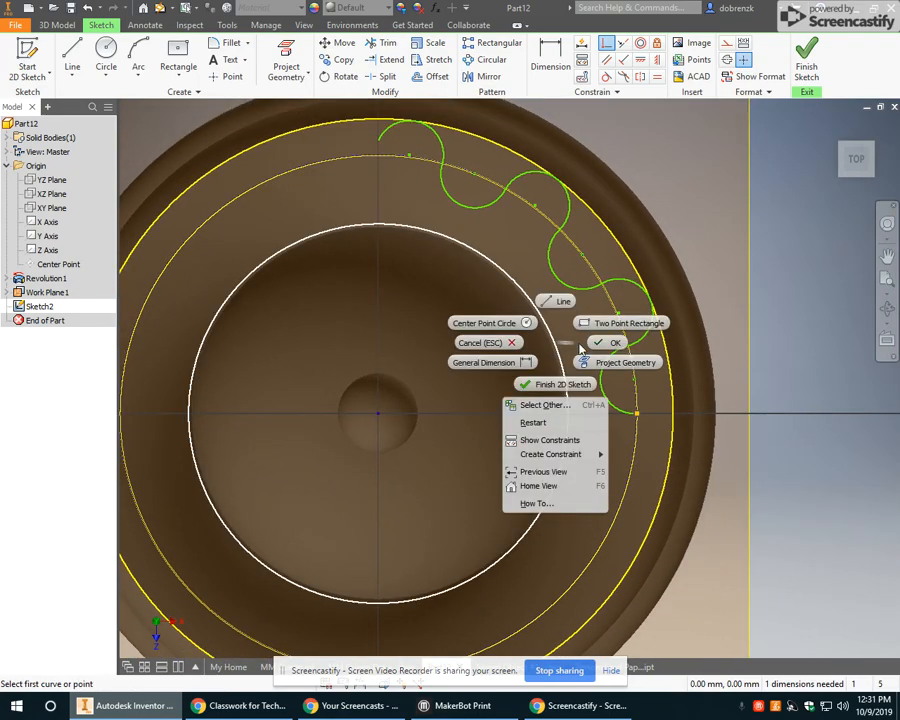
pyautogui.click(597, 343)
pyautogui.scroll(-3, 566, 398)
pyautogui.moveTo(560, 414); pyautogui.dragTo(602, 379, button='middle')
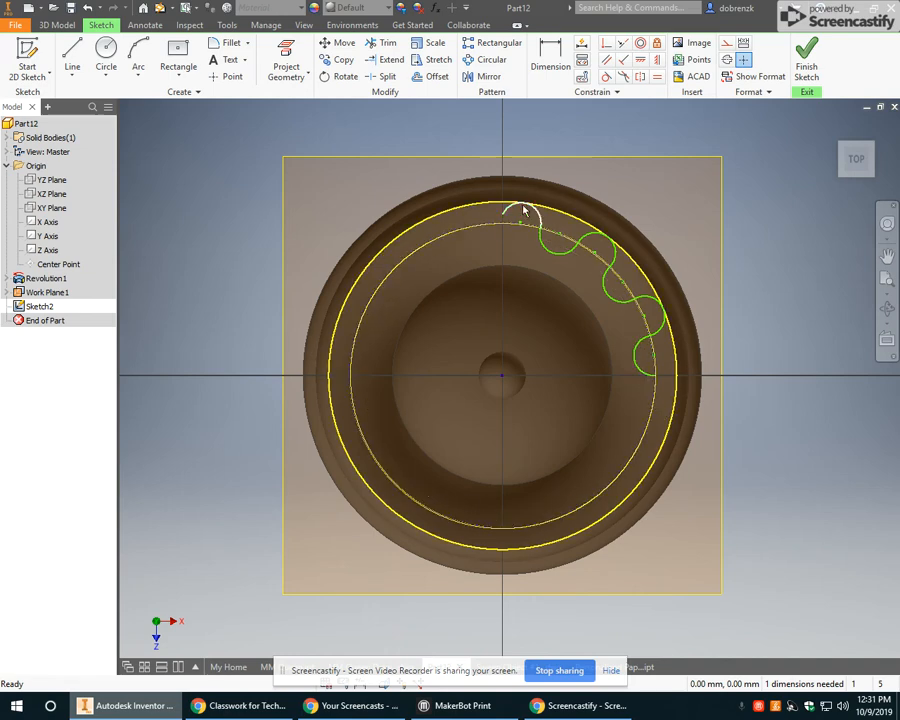
pyautogui.click(489, 59)
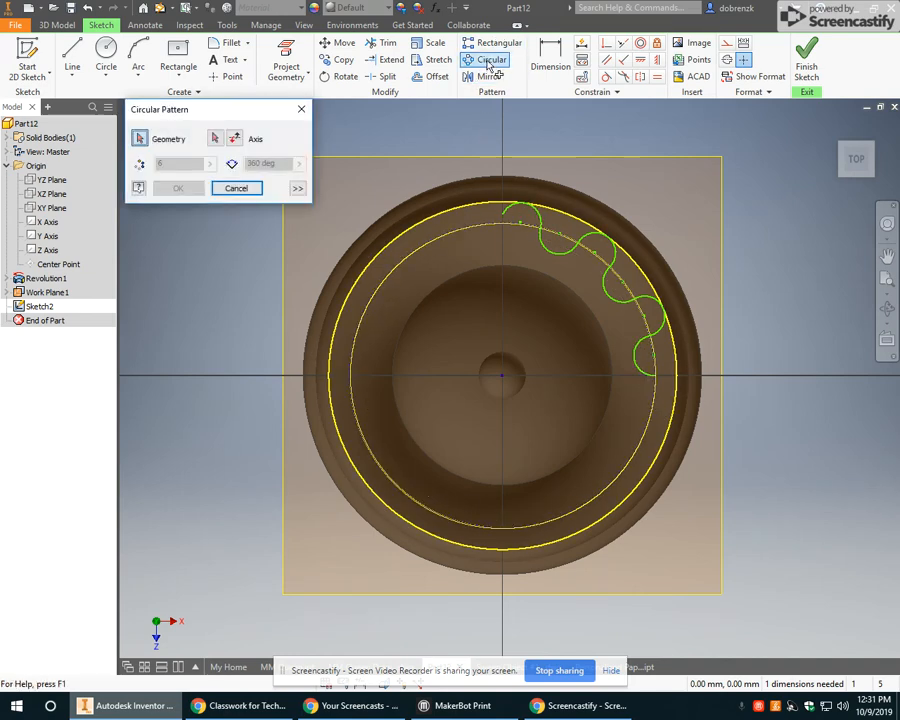
pyautogui.click(527, 207)
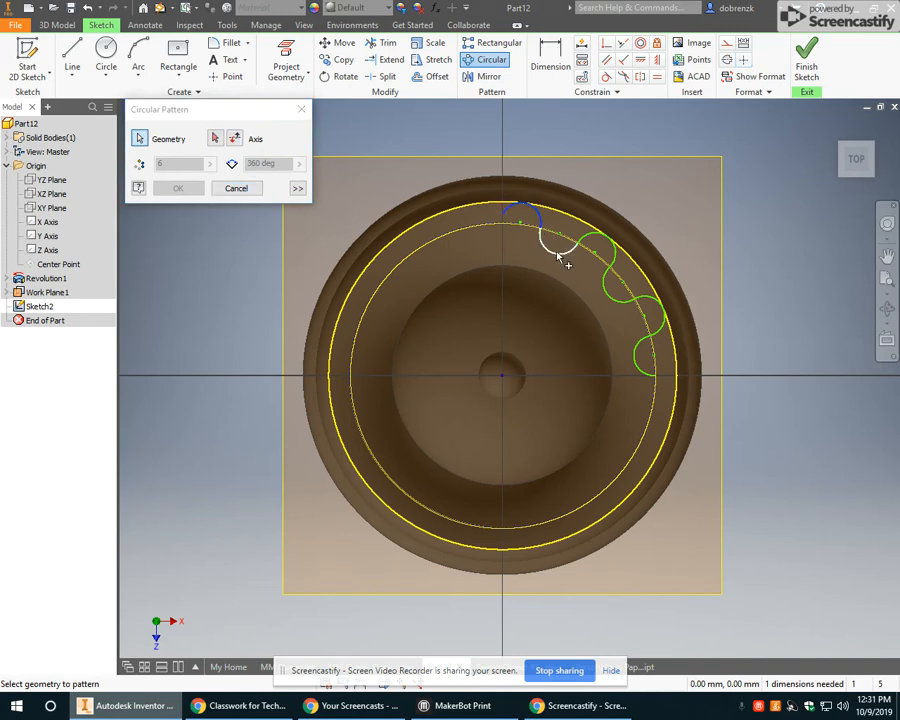
pyautogui.click(556, 250)
pyautogui.click(593, 238)
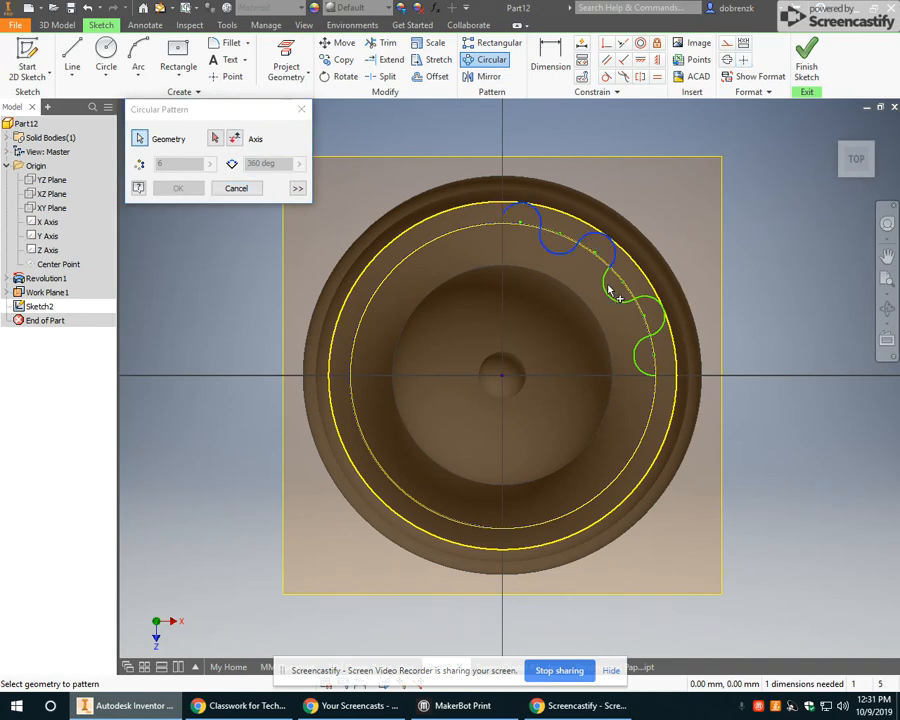
pyautogui.click(645, 302)
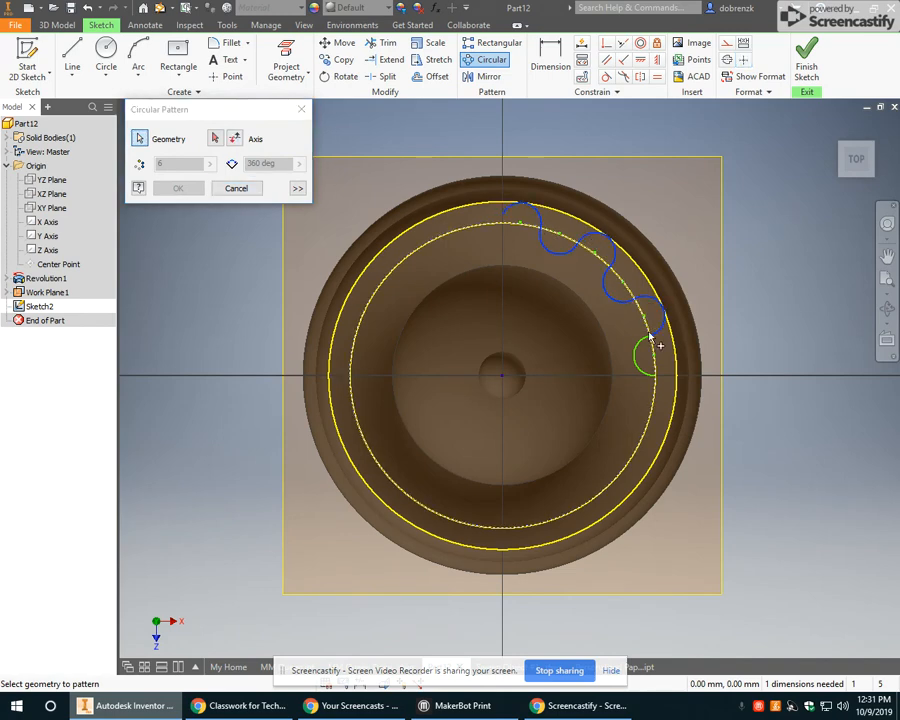
pyautogui.click(645, 352)
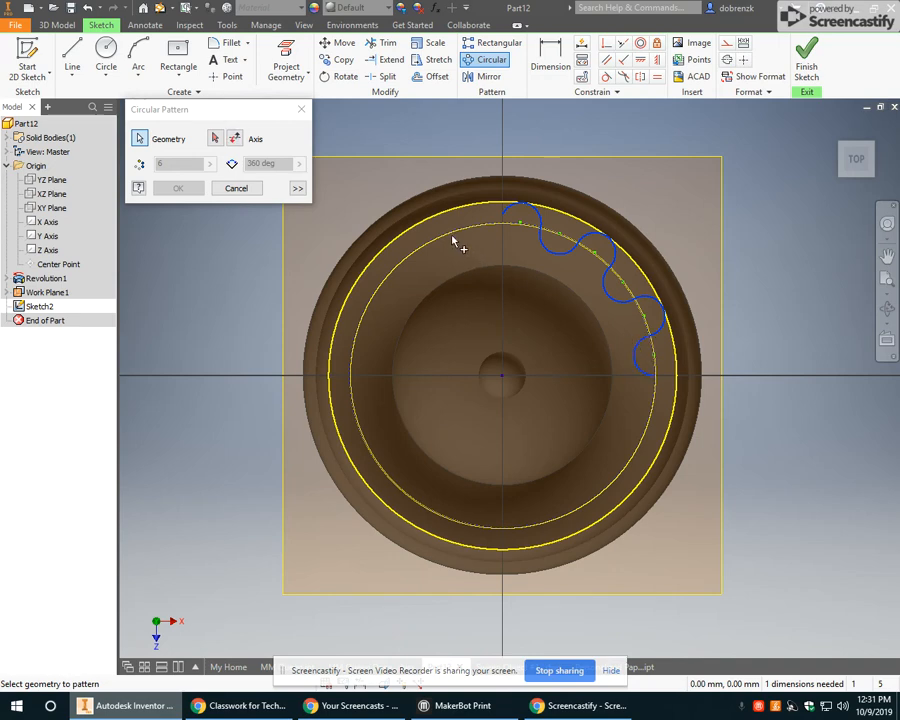
pyautogui.click(218, 138)
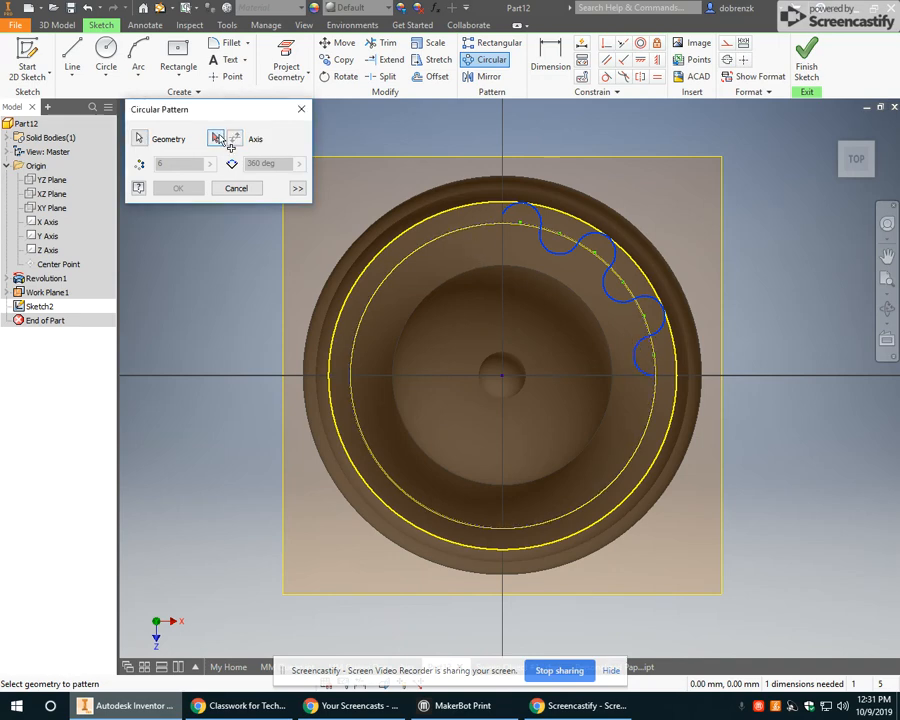
pyautogui.click(502, 378)
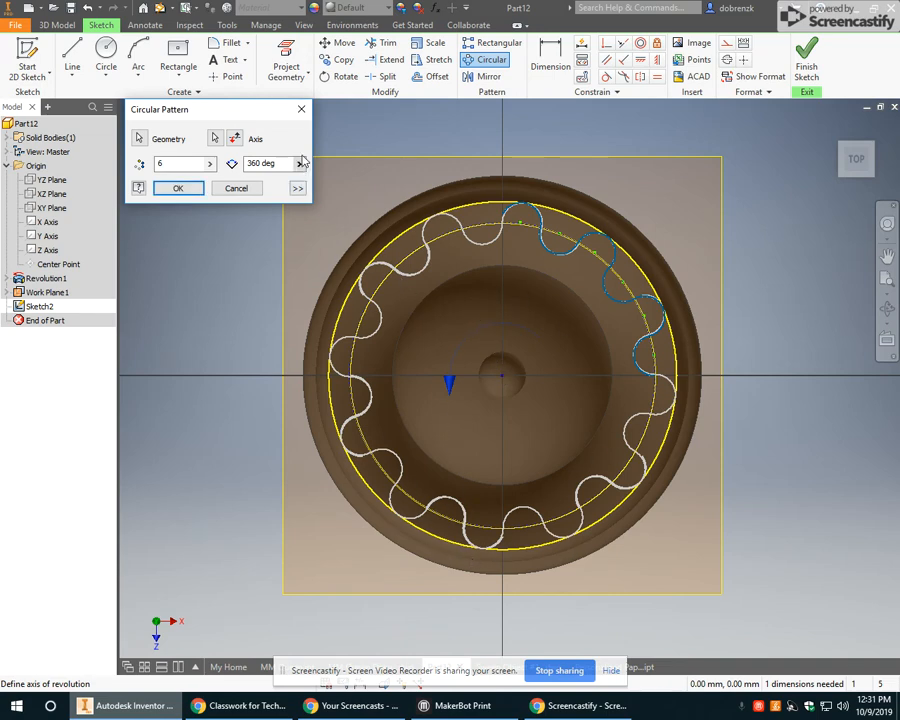
pyautogui.click(237, 189)
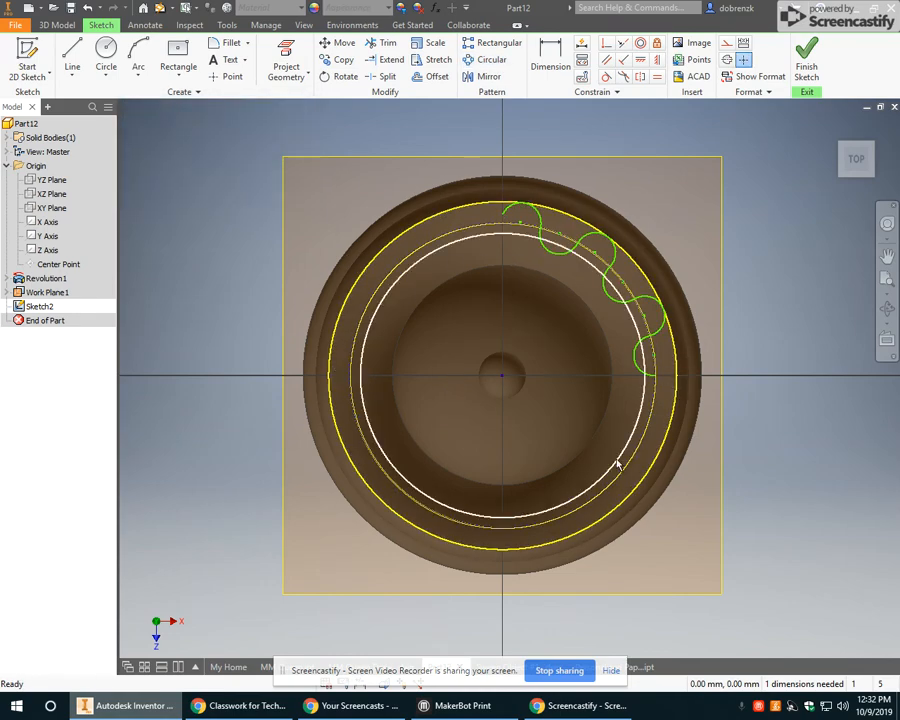
# Create a circular pattern of all six arcs around the centre point with 6 instances over 360 degrees
pyautogui.click(490, 59)
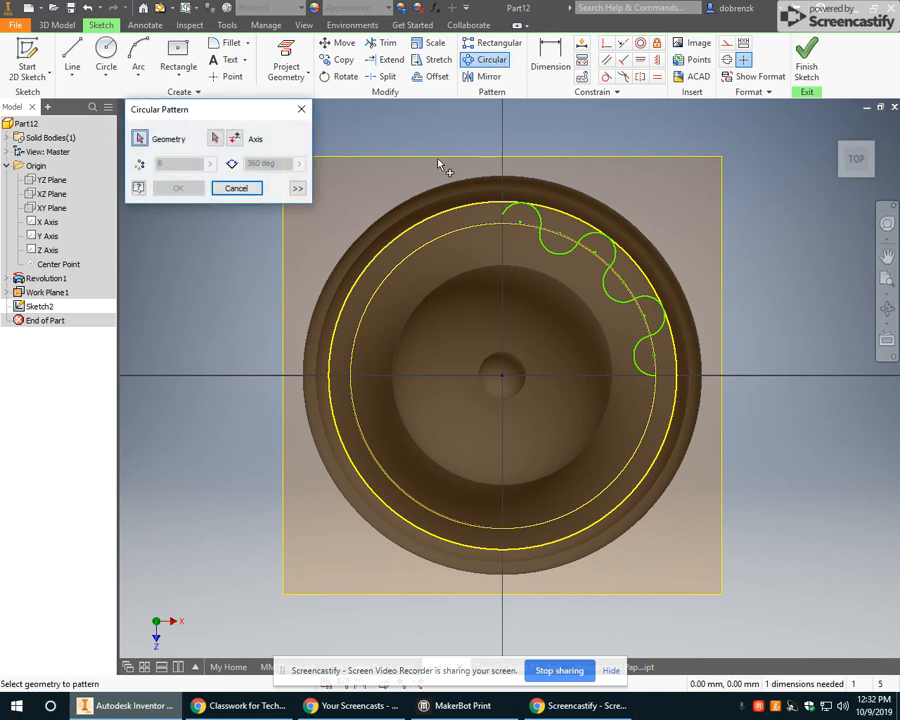
pyautogui.click(540, 217)
pyautogui.click(600, 252)
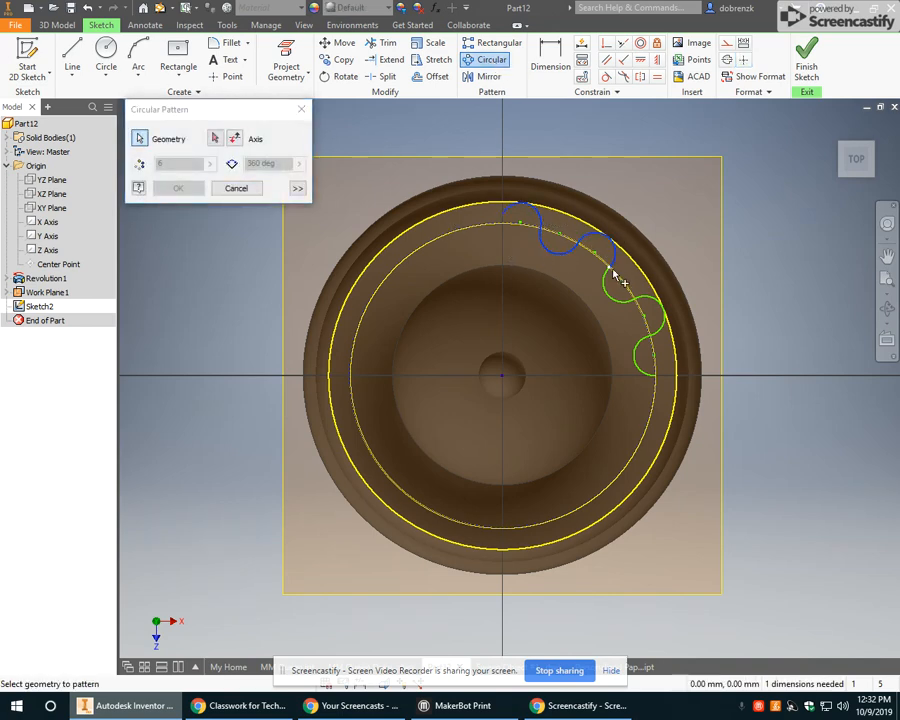
pyautogui.click(655, 303)
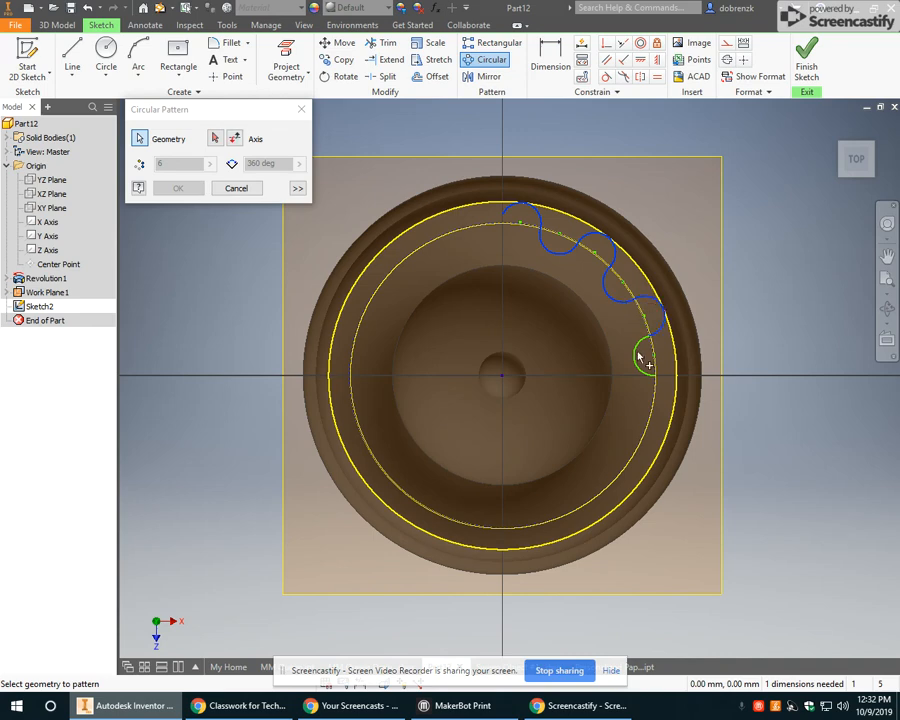
pyautogui.click(644, 357)
pyautogui.click(215, 138)
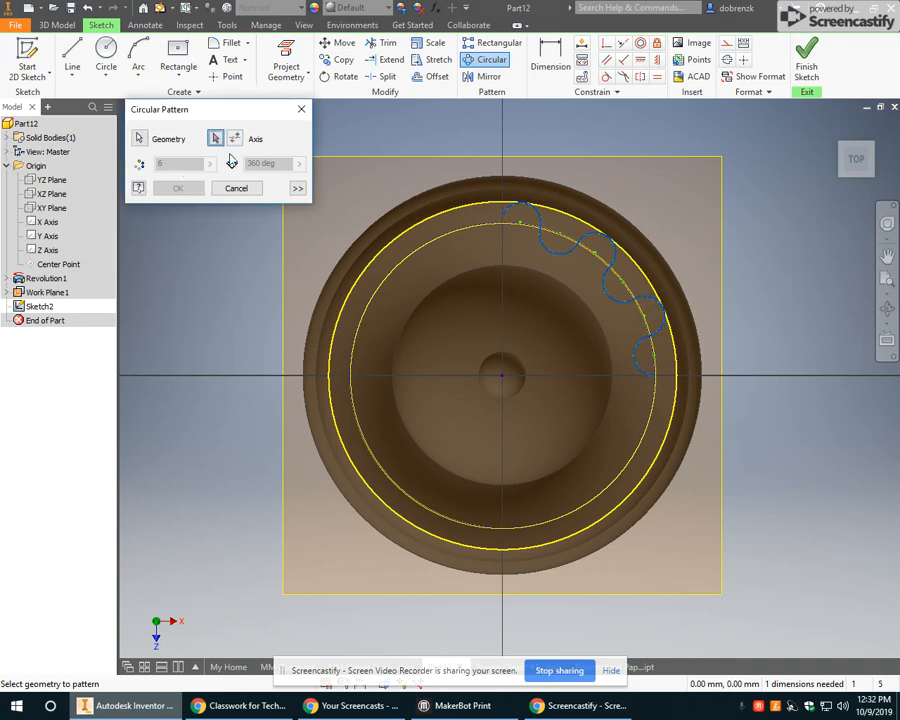
pyautogui.click(503, 379)
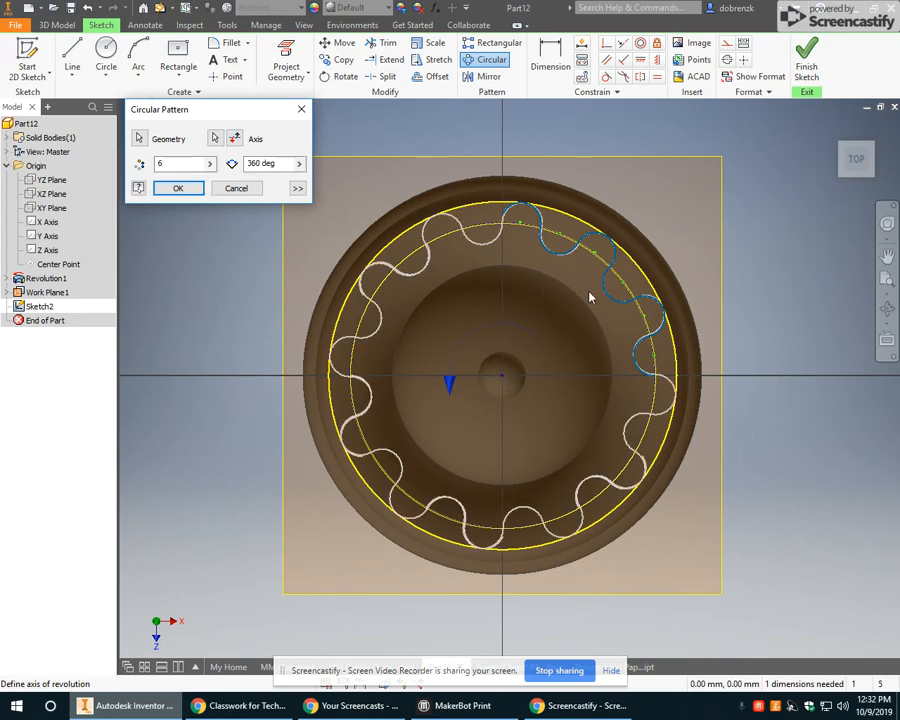
pyautogui.click(186, 189)
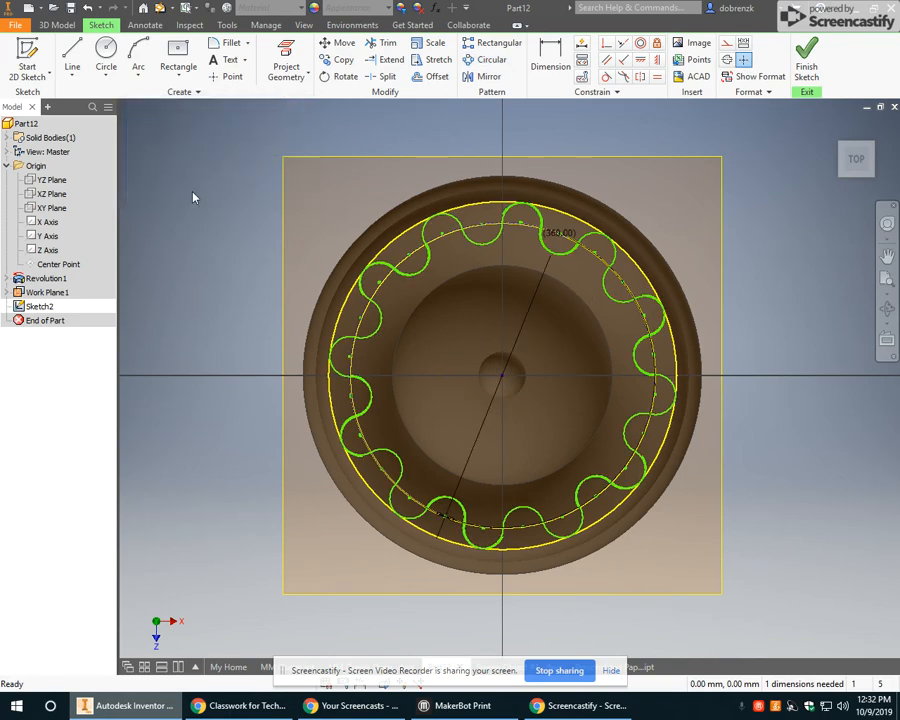
# Try to extrude the patterned crown profile 10 mm, cancel the extrusion, and undo the circular pattern
pyautogui.click(55, 25)
pyautogui.click(72, 56)
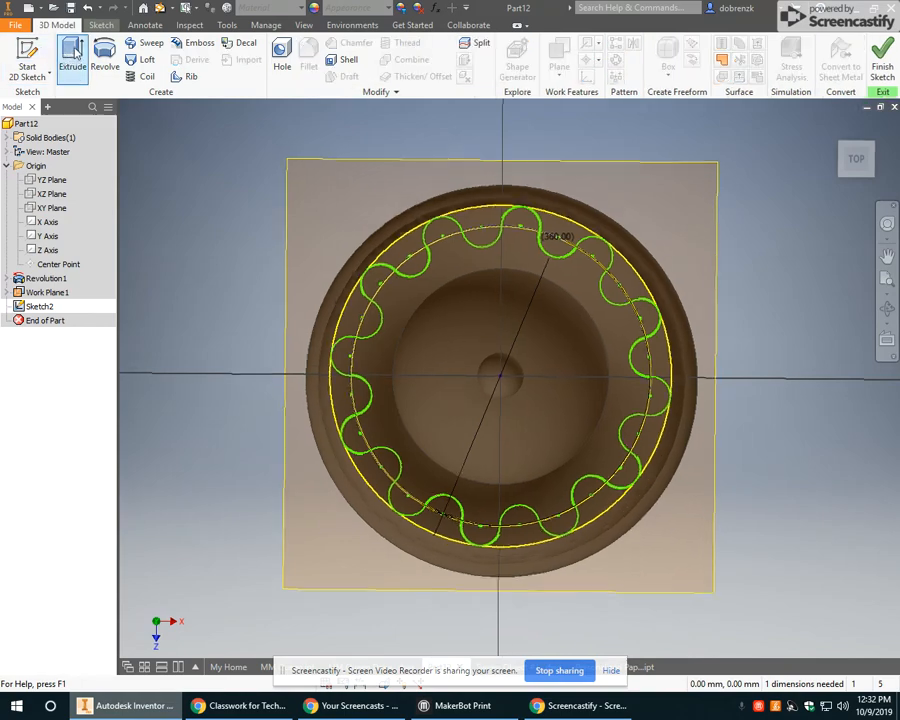
pyautogui.click(482, 212)
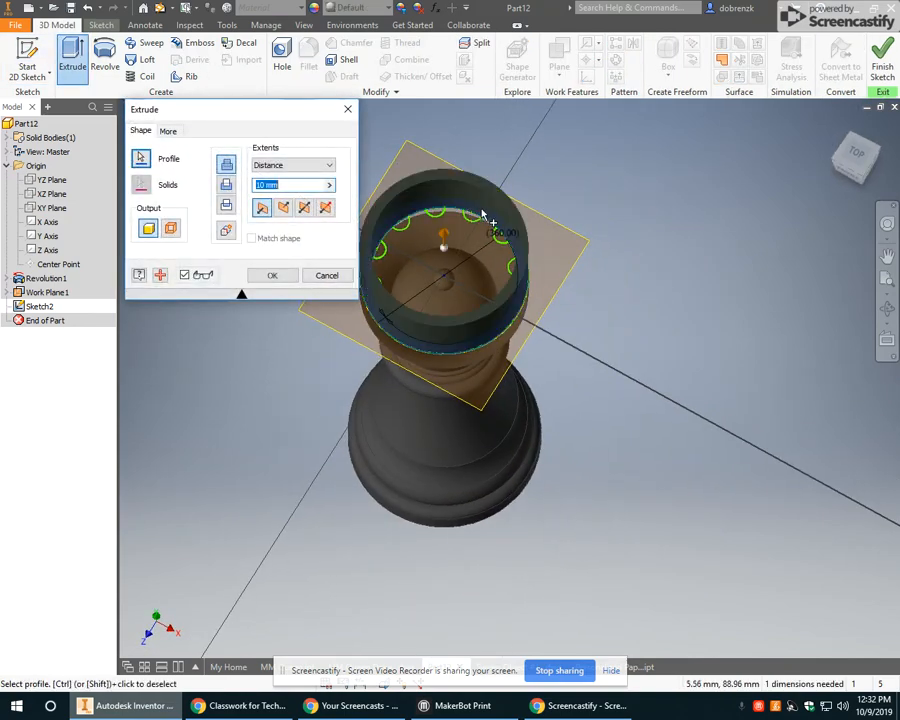
pyautogui.click(440, 220)
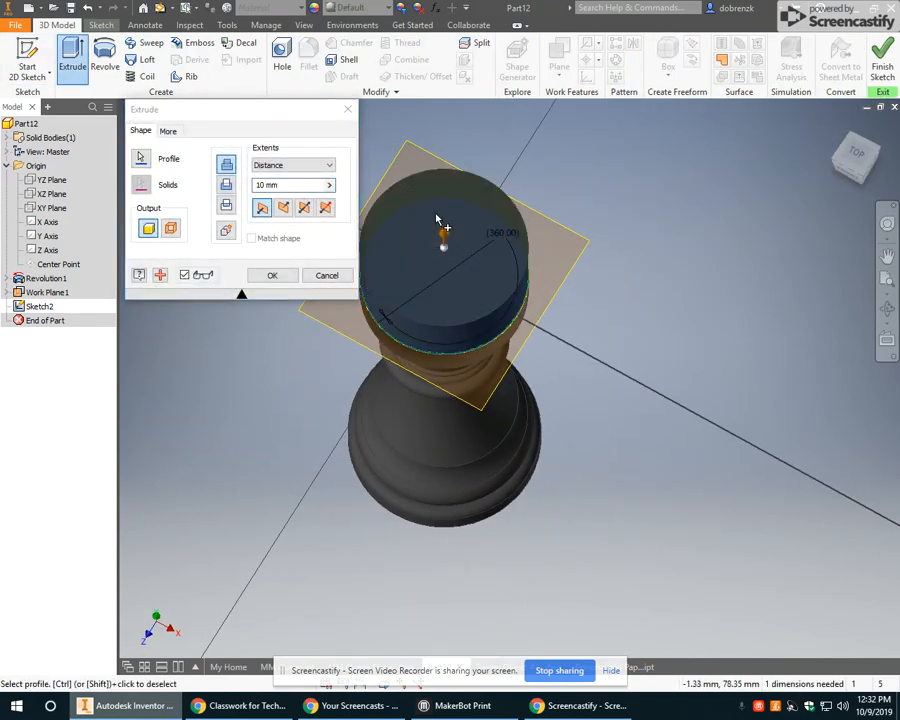
pyautogui.click(327, 276)
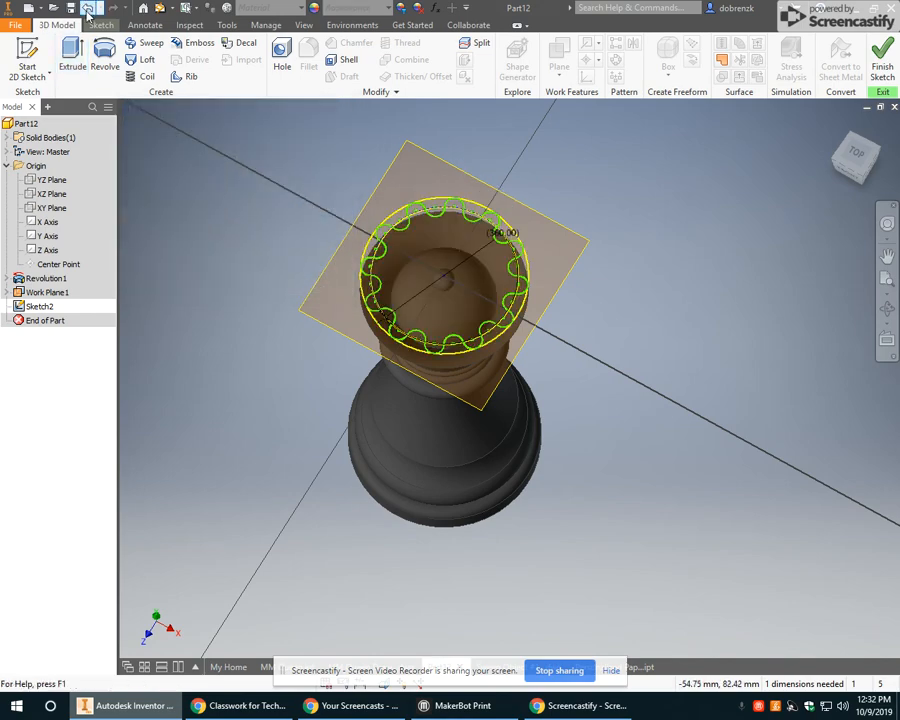
pyautogui.click(87, 9)
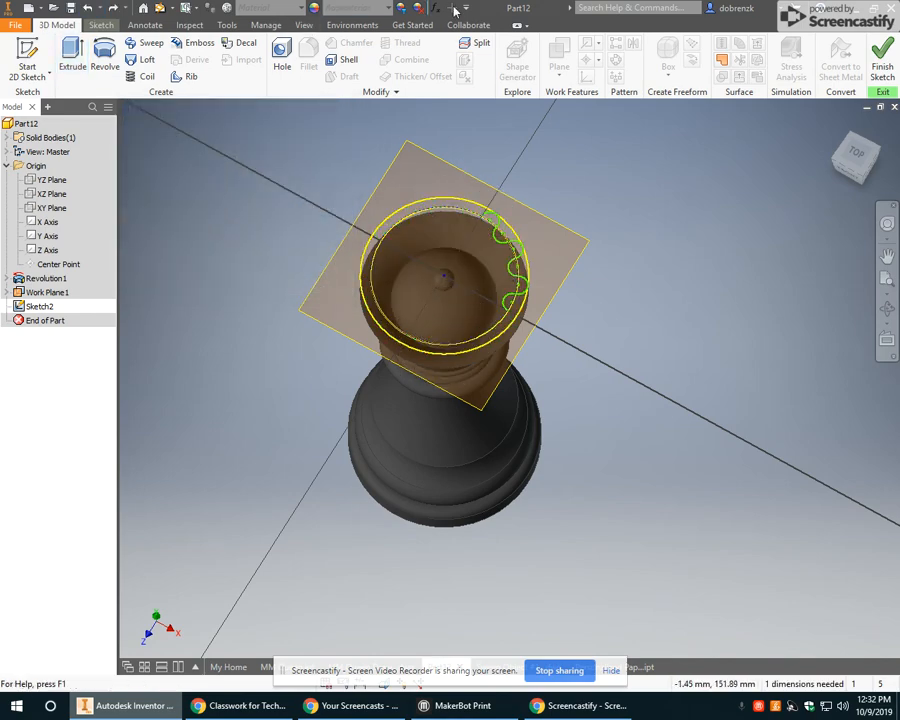
# Examine the six-arc crown sketch from above and its work plane's position over the queen's head from the front
pyautogui.click(855, 152)
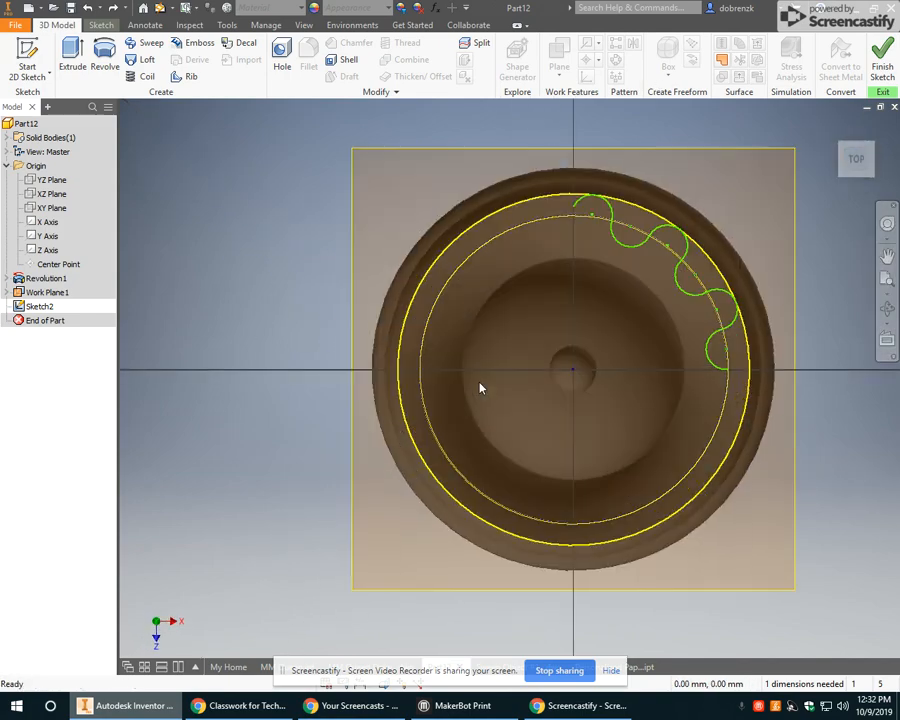
pyautogui.moveTo(556, 409); pyautogui.dragTo(450, 375, button='middle')
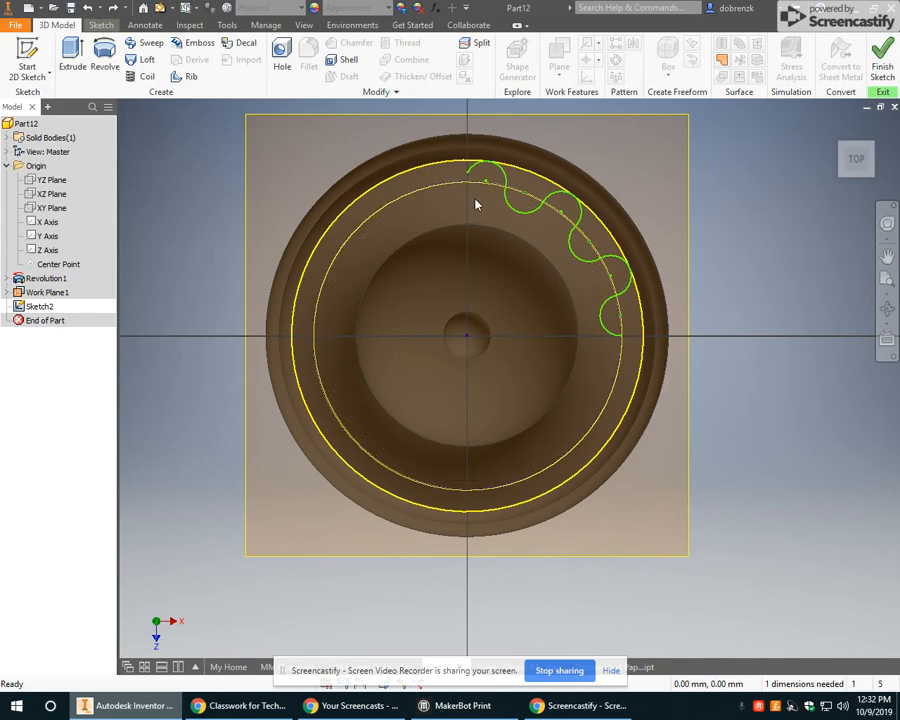
pyautogui.scroll(3, 418, 203)
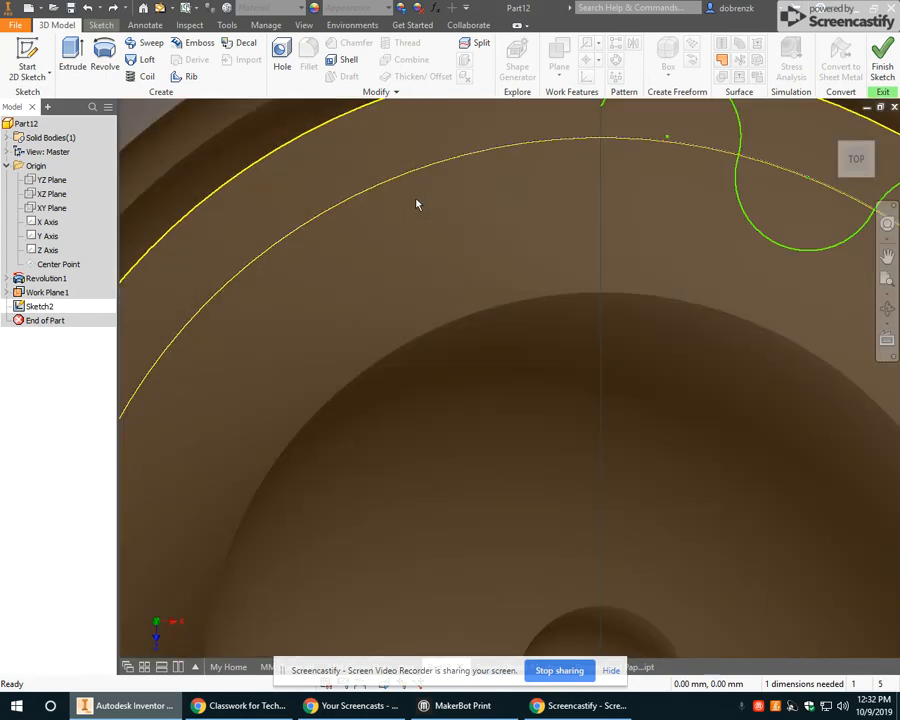
pyautogui.scroll(-3, 418, 209)
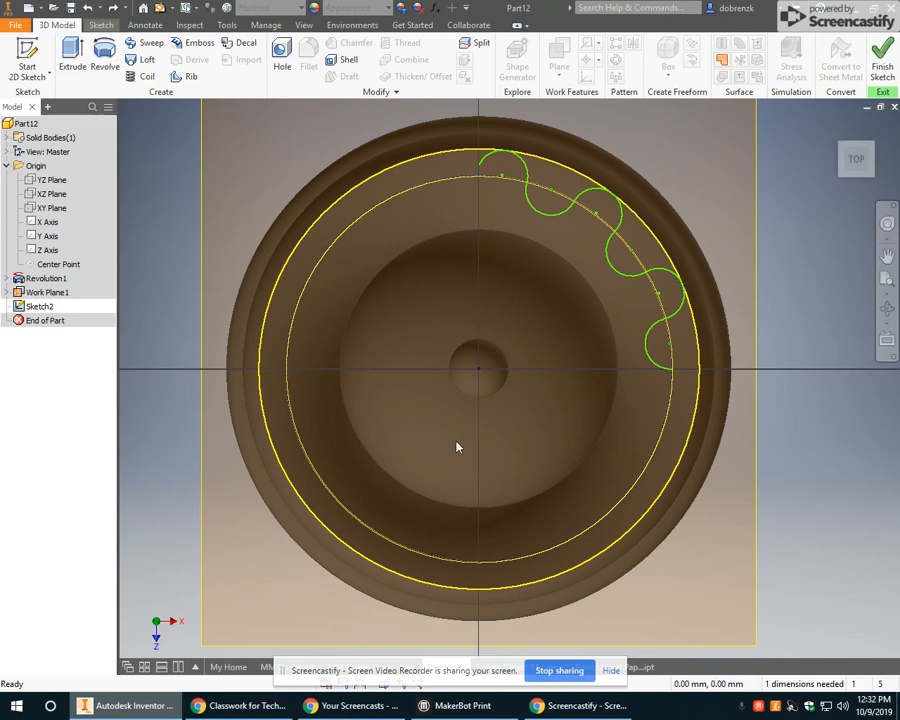
pyautogui.keyDown('shift'); pyautogui.moveTo(457, 447); pyautogui.dragTo(449, 385, button='middle'); pyautogui.keyUp('shift')
pyautogui.scroll(-5, 454, 414)
pyautogui.scroll(-5, 448, 385)
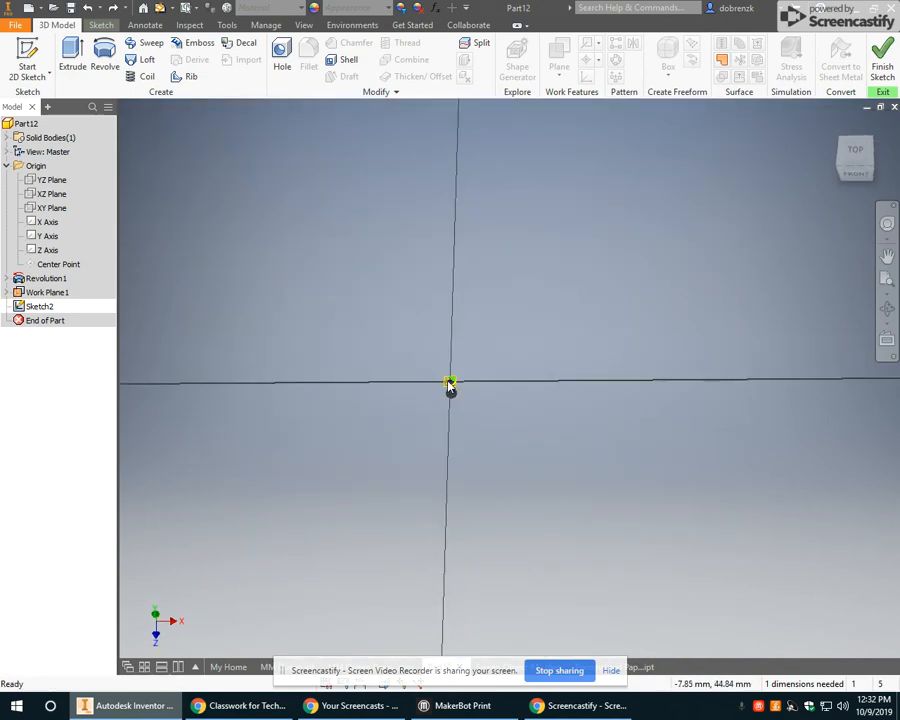
pyautogui.scroll(10, 448, 385)
pyautogui.moveTo(478, 460)
pyautogui.keyDown('shift'); pyautogui.mouseDown(button='middle')
pyautogui.moveTo(466, 379)
pyautogui.moveTo(470, 404)
pyautogui.mouseUp(button='middle'); pyautogui.keyUp('shift')
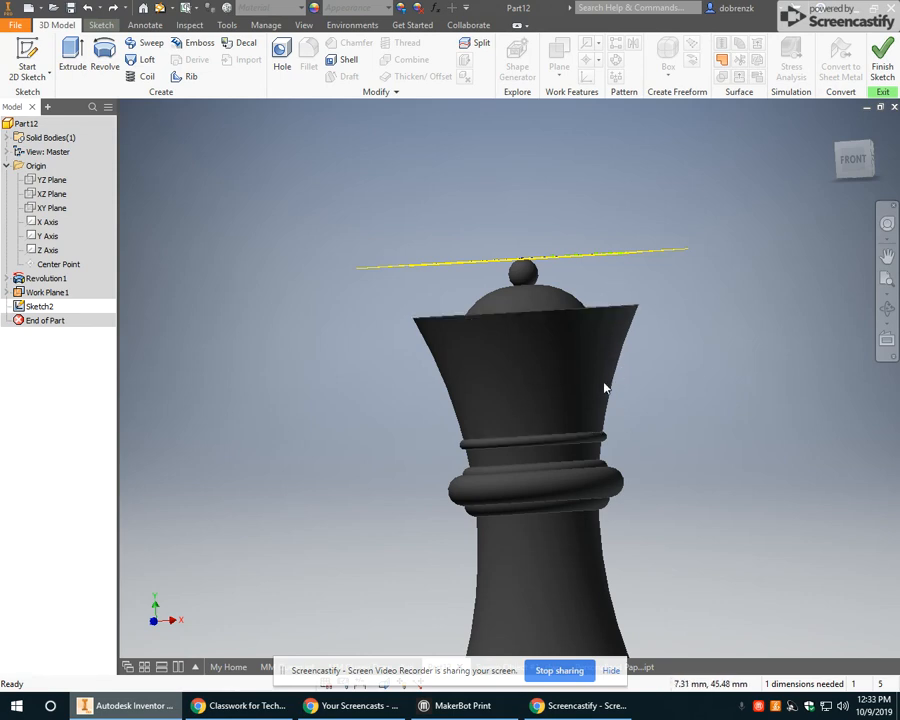
pyautogui.scroll(4, 604, 383)
pyautogui.scroll(-5, 602, 384)
pyautogui.keyDown('shift'); pyautogui.moveTo(600, 386); pyautogui.dragTo(608, 419, button='middle'); pyautogui.keyUp('shift')
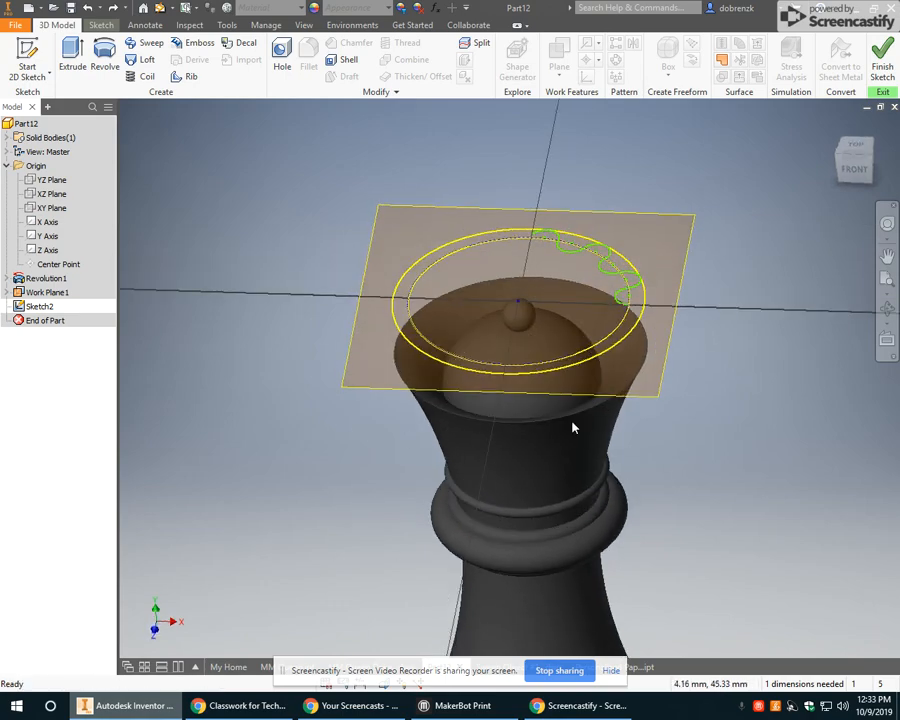
pyautogui.click(352, 705)
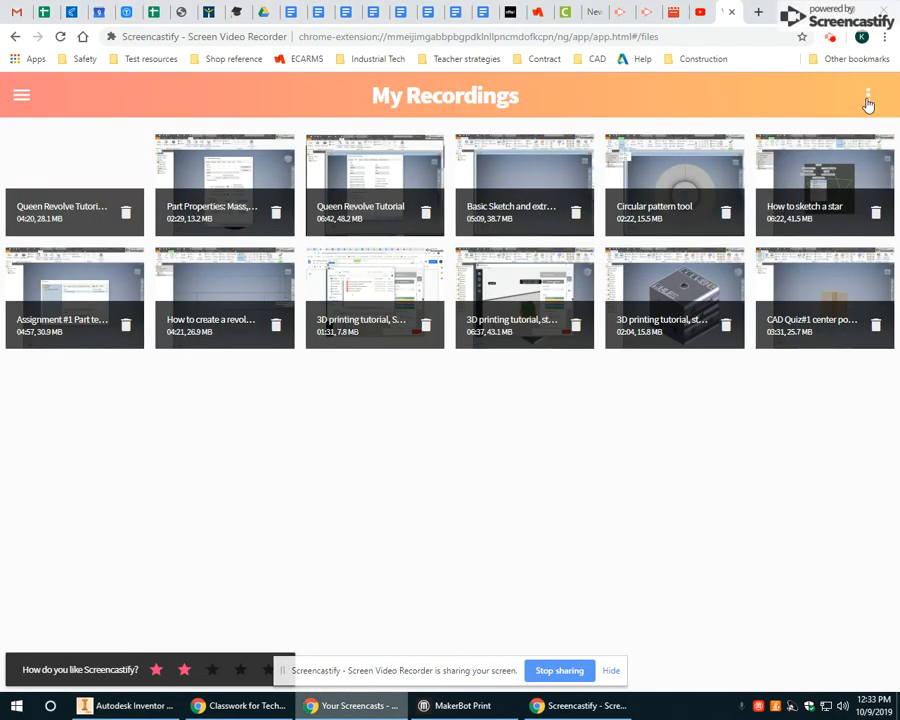